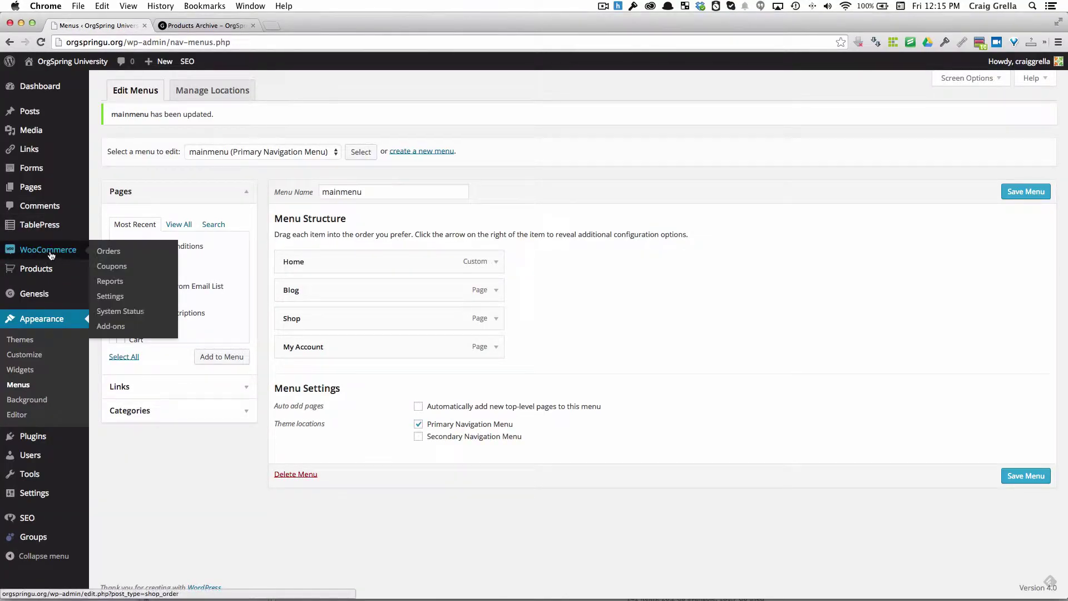
From the empty Products list, start a new blank product
mouse_move(45, 270)
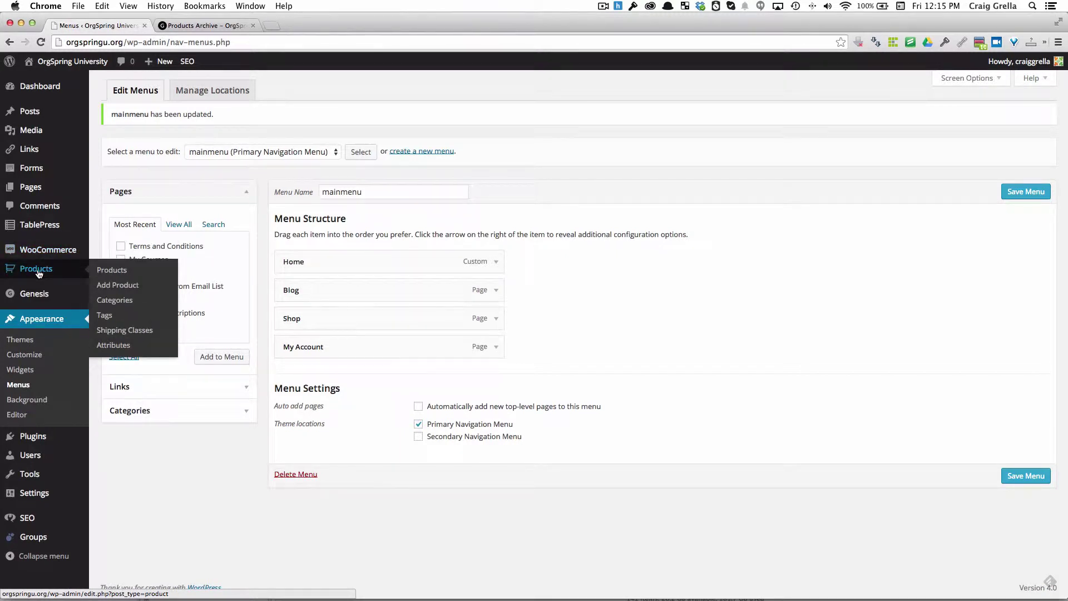
left_click(110, 272)
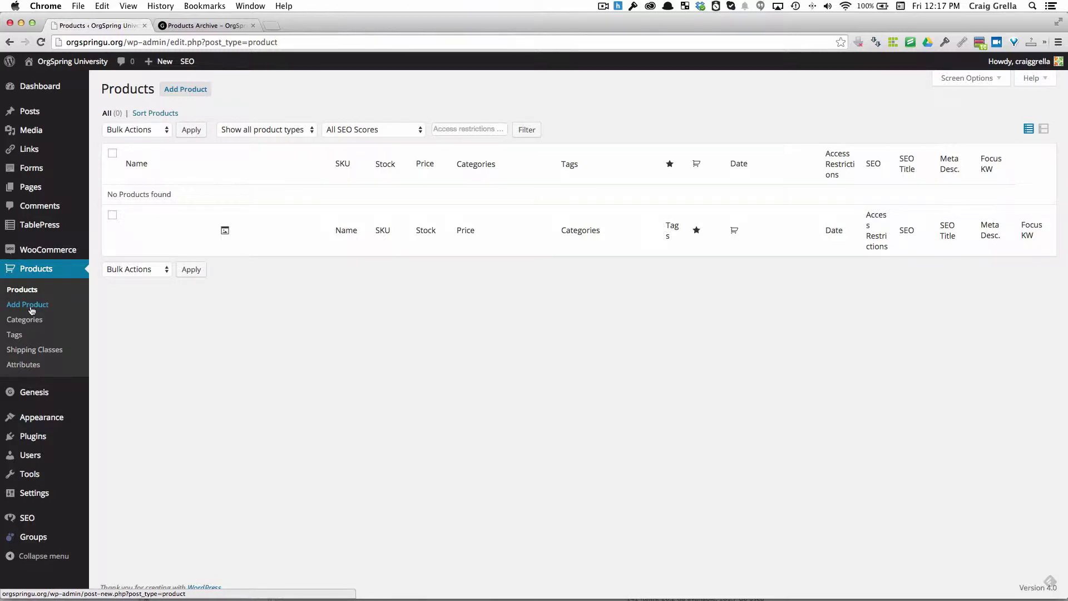
left_click(201, 91)
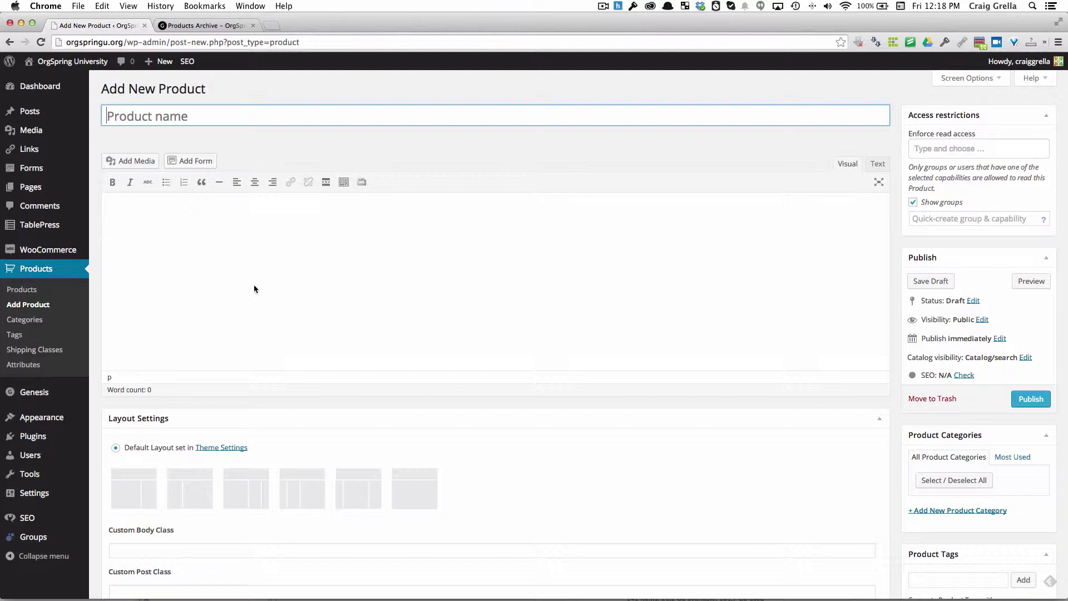
Enter 'OrgSpring T-Shirt' as the product name
key("shift")
type("T")
key("BackSpace")
type("OrgSpring ")
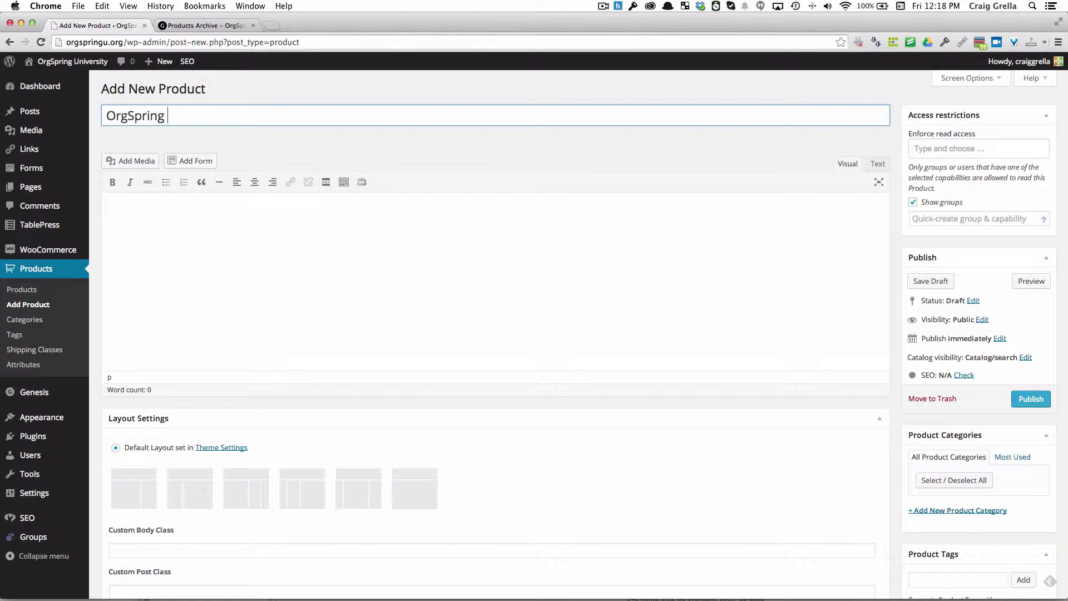
type("T-Shirt")
Write that the OrgSpring T-Shirt is cotton, comes in several sizes, and mention every purchase
left_click(196, 256)
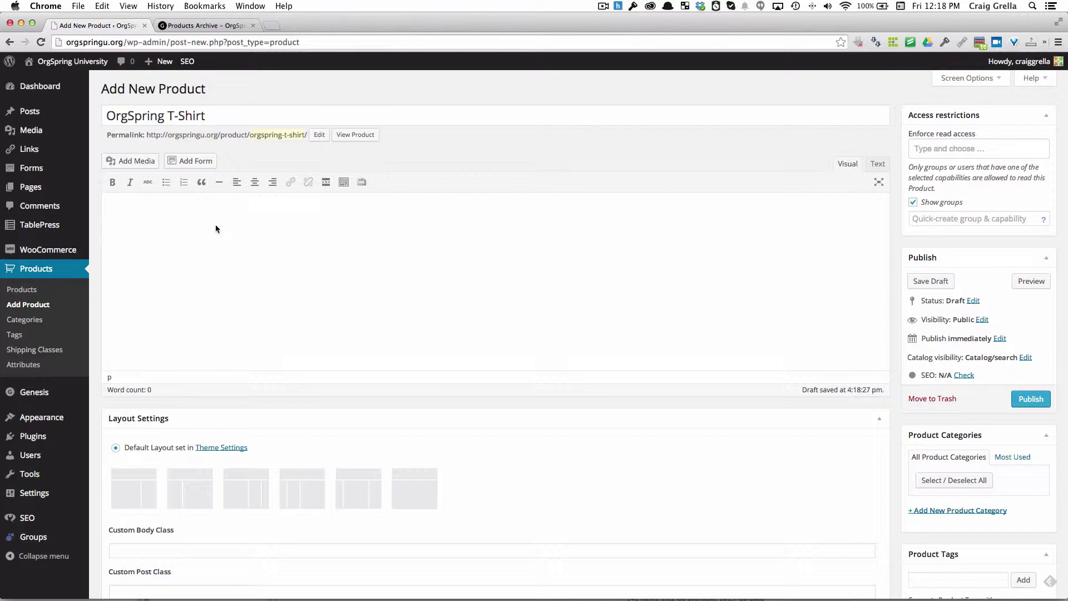
type("The OrgSpring T-oS")
key("BackSpace")
key("BackSpace")
type("Shirt is made of cotton")
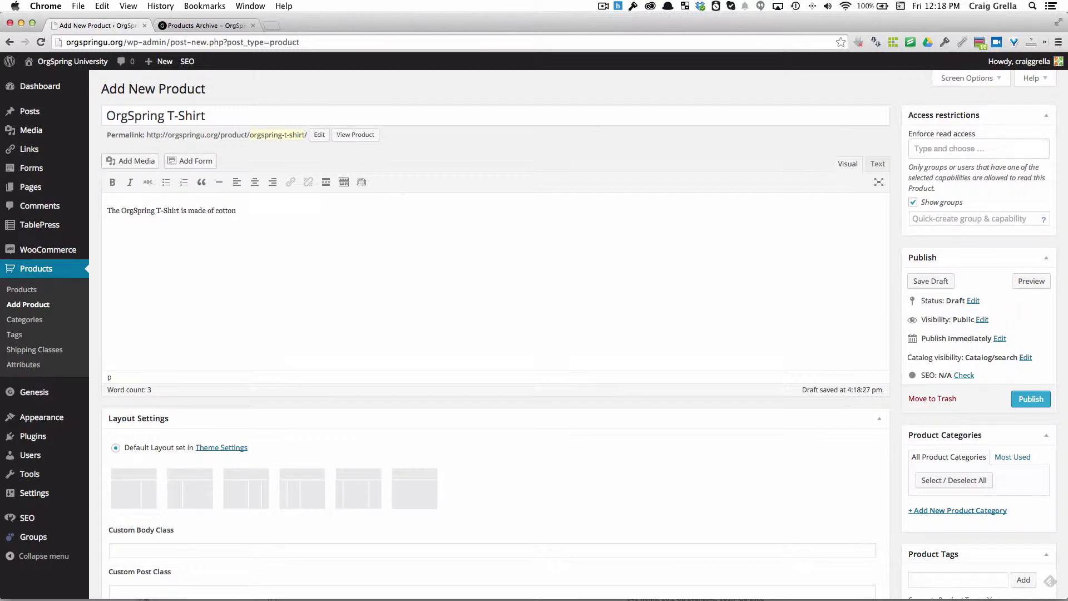
type(" and comes in several sizes. Every purcahs")
key("BackSpace")
key("BackSpace")
key("BackSpace")
type("ha")
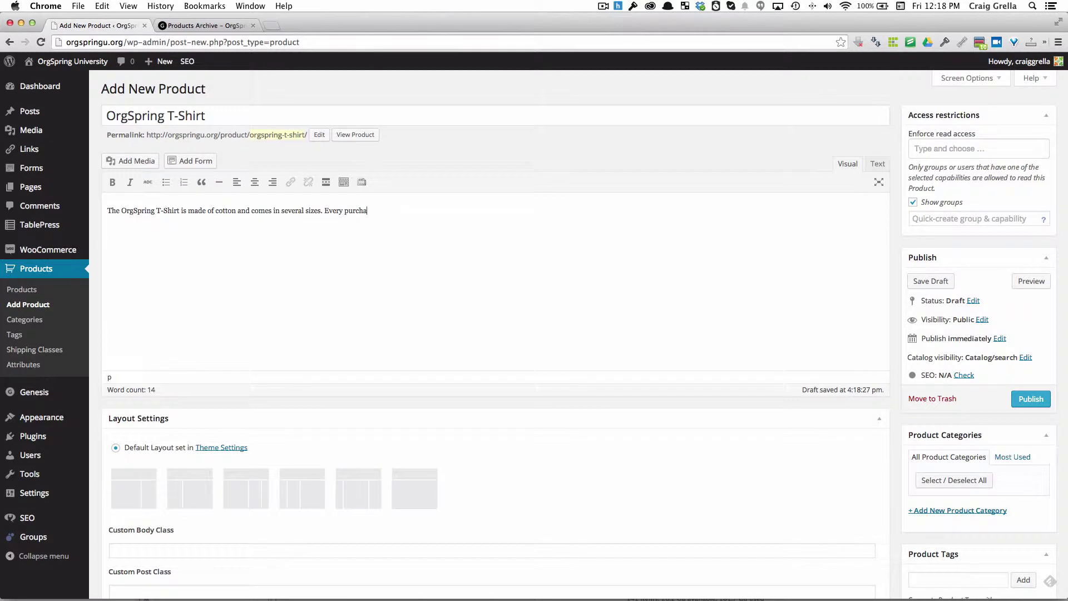
type("se you make")
Add that a portion of every purchase goes to charity, as a separate second paragraph
left_click(325, 212)
type("A port ion of")
key("Delete")
type("e goes to charity.")
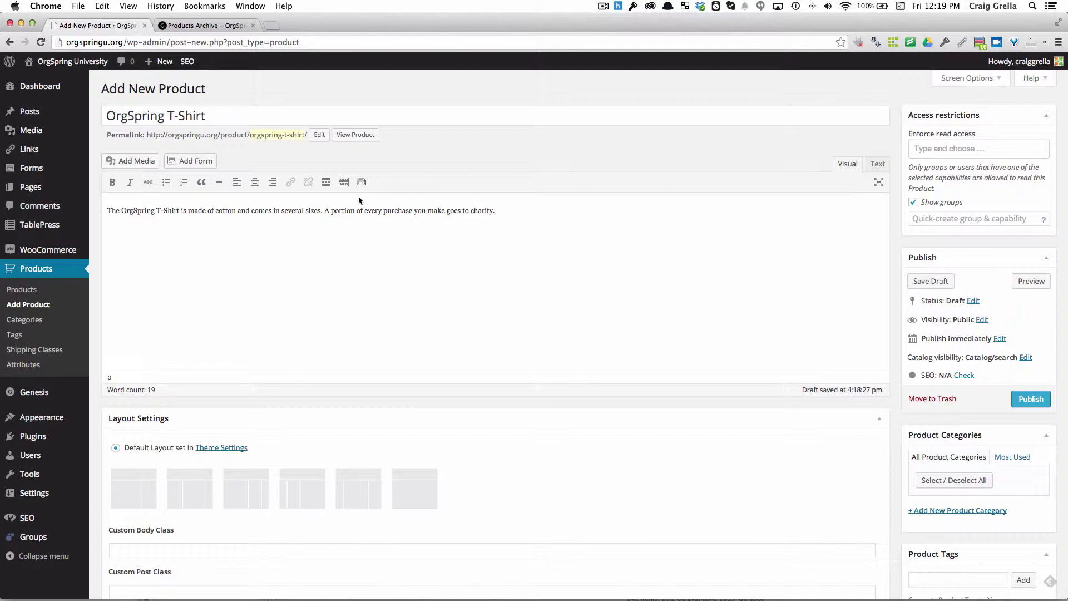
left_click(327, 213)
key("Return")
Collapse the Layout, Yoast SEO and Custom Fields boxes and move Product Data under the description
scroll(229, 223, "down", 2)
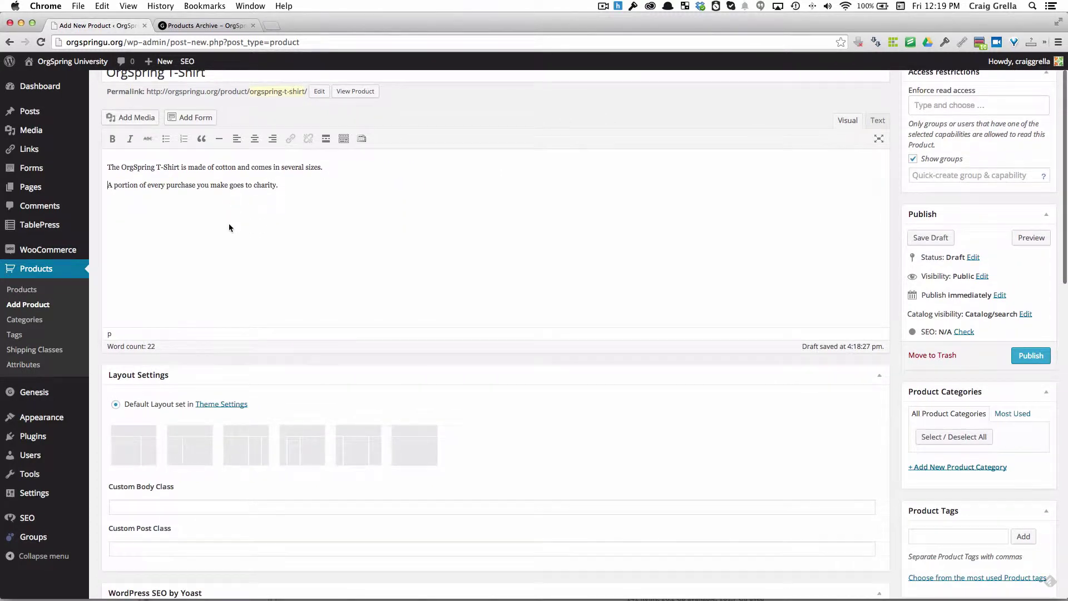
left_click(323, 374)
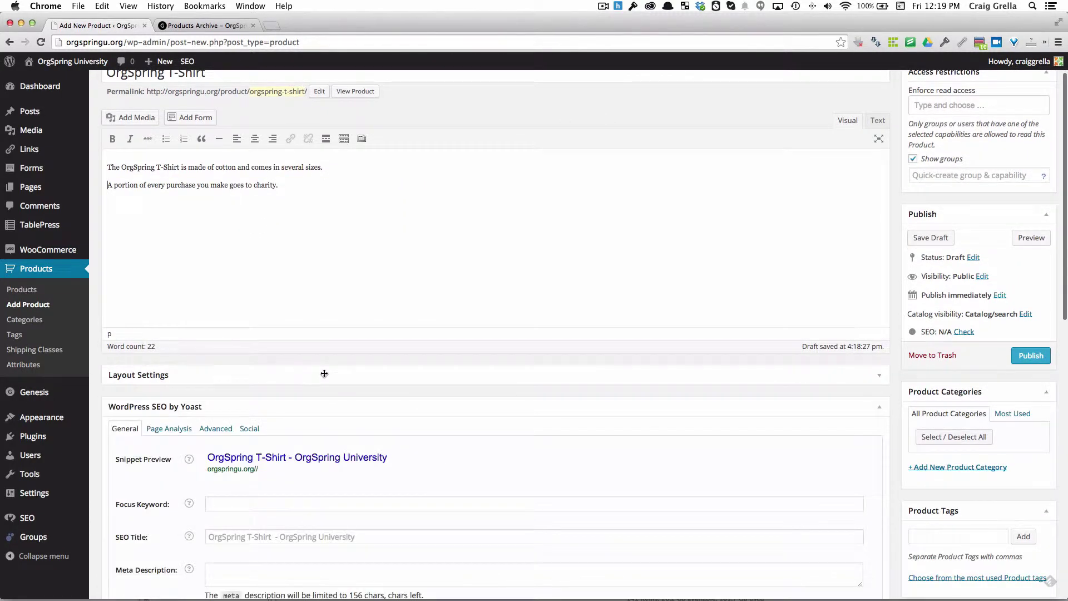
left_click(368, 408)
scroll(362, 406, "down", 2)
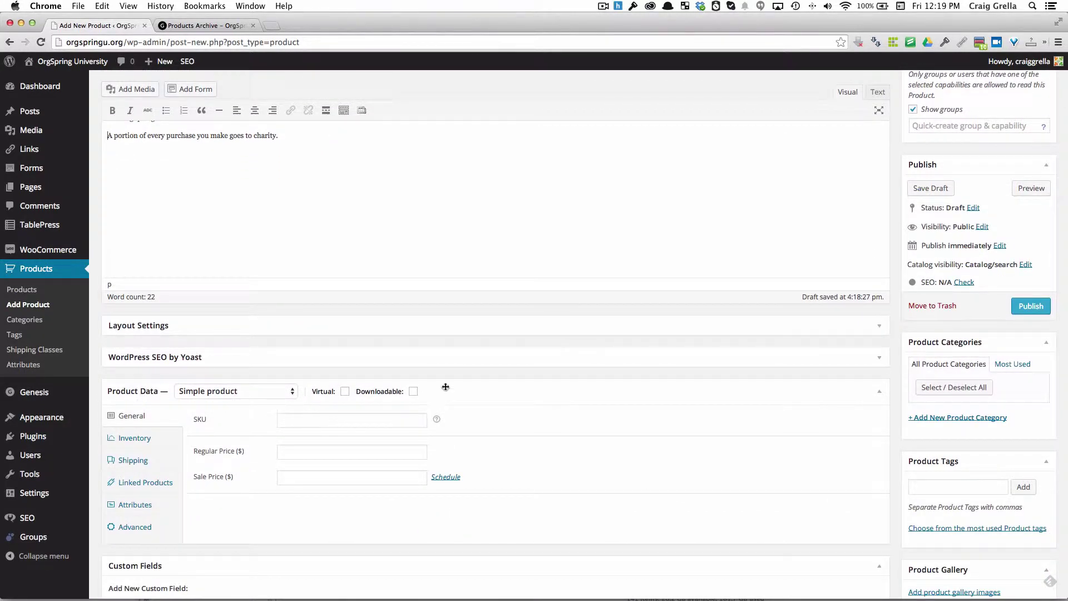
left_click_drag(445, 388, 446, 320)
scroll(320, 543, "down", 5)
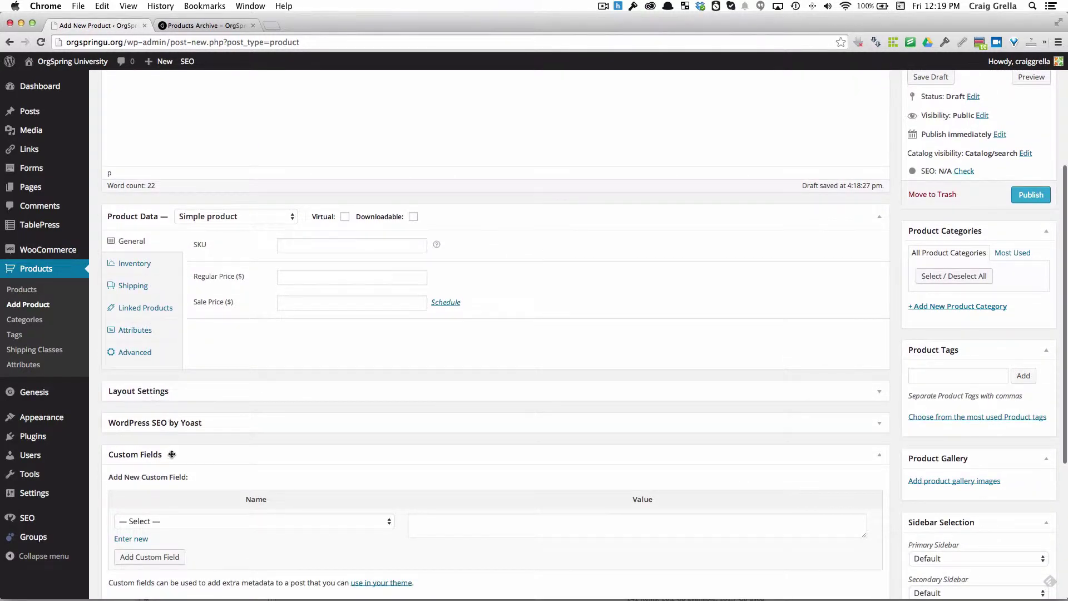
left_click(172, 455)
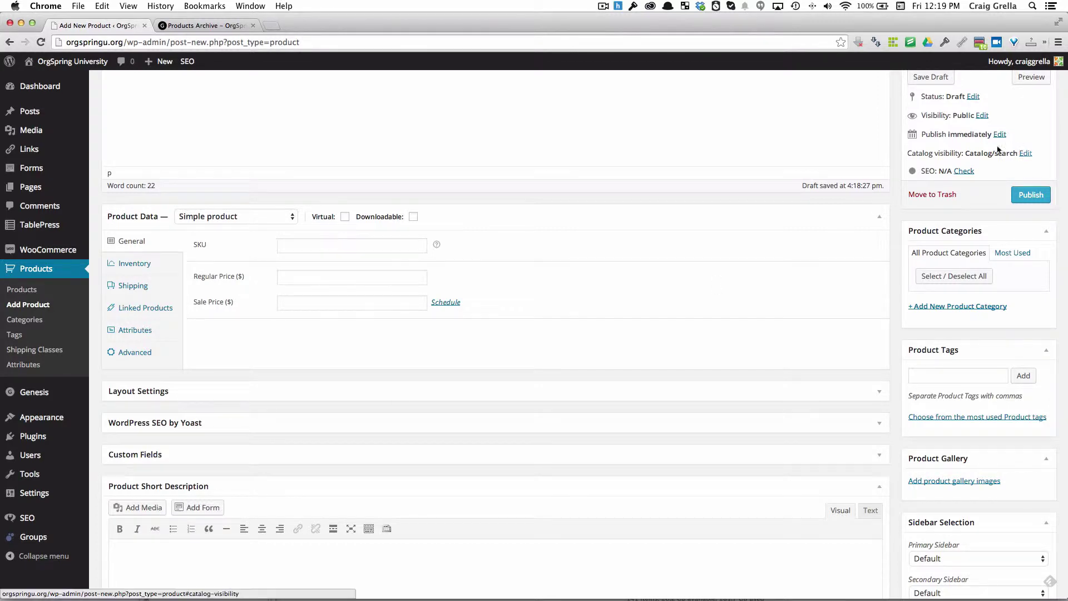
scroll(905, 144, "up", 5)
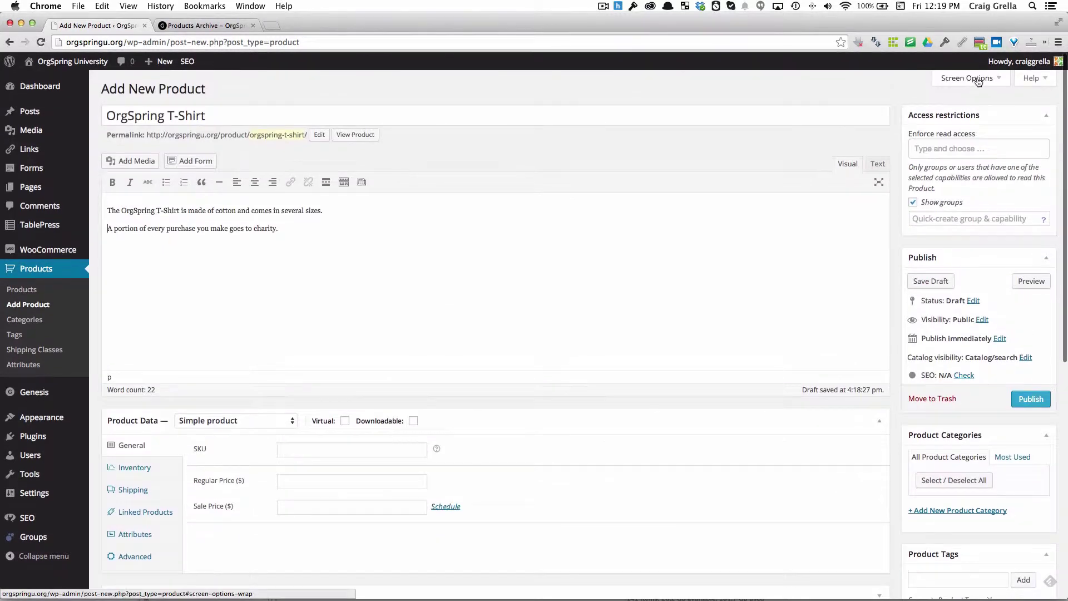
Hide Custom Fields, Yoast SEO, Access restrictions and Layout Settings in Screen Options
left_click(979, 75)
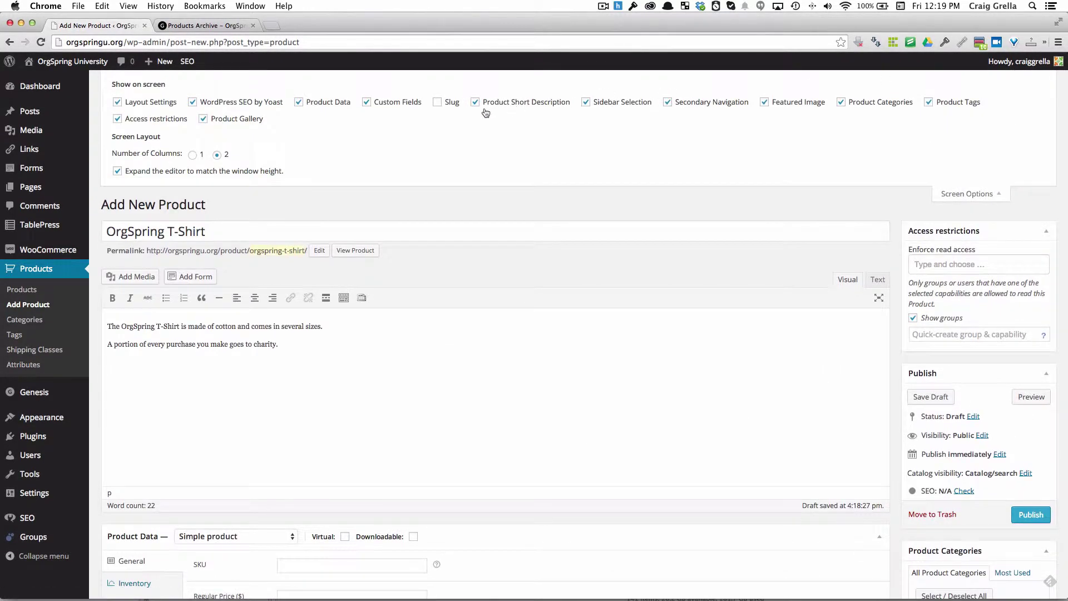
left_click(366, 103)
left_click(193, 102)
left_click(147, 119)
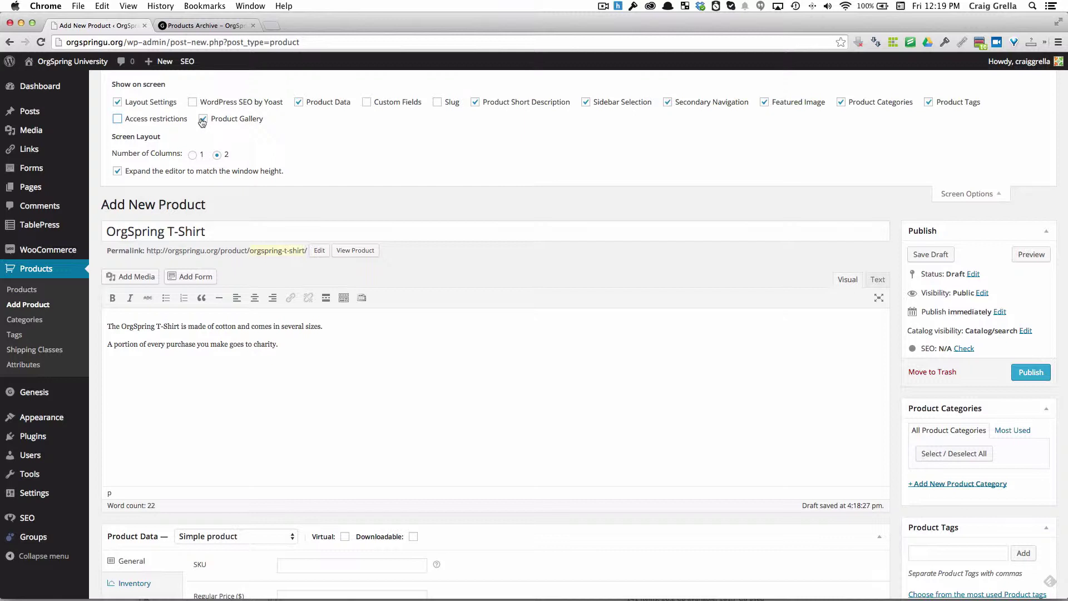
left_click(146, 104)
left_click(967, 193)
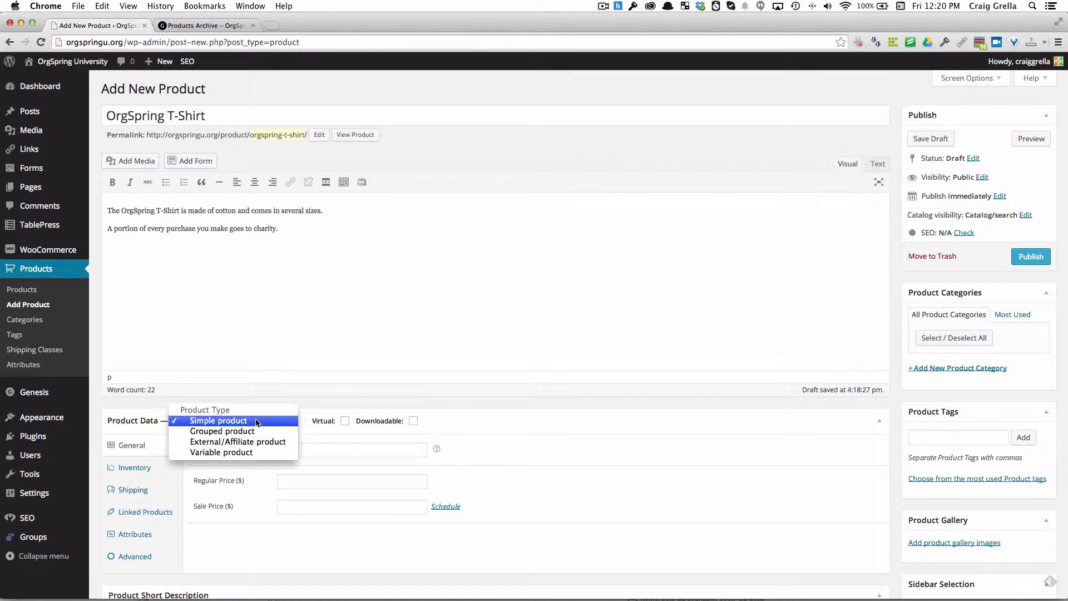
left_click(258, 421)
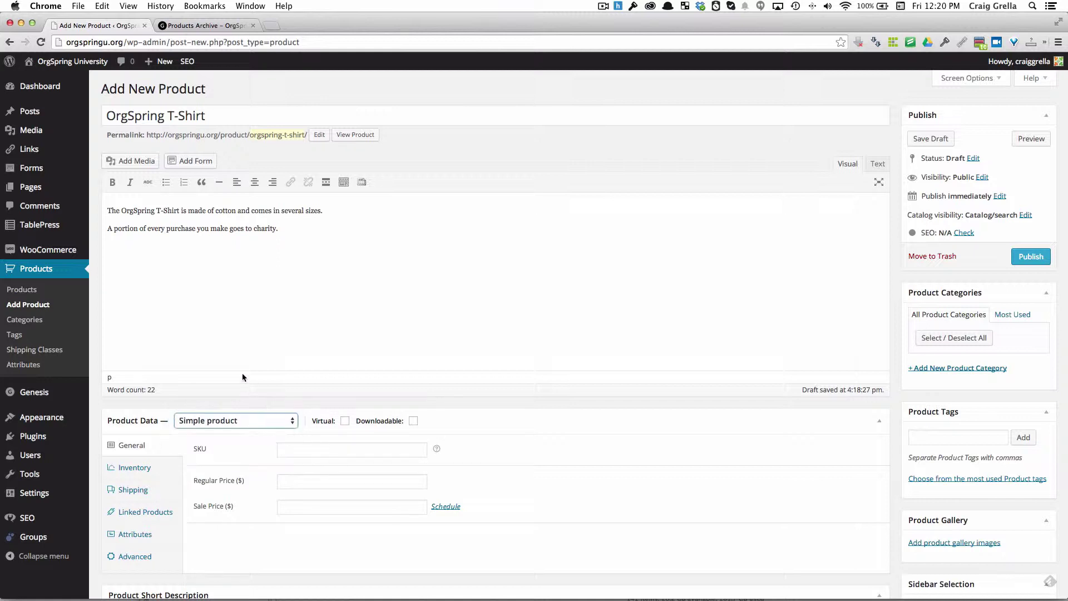
left_click(241, 421)
left_click(239, 421)
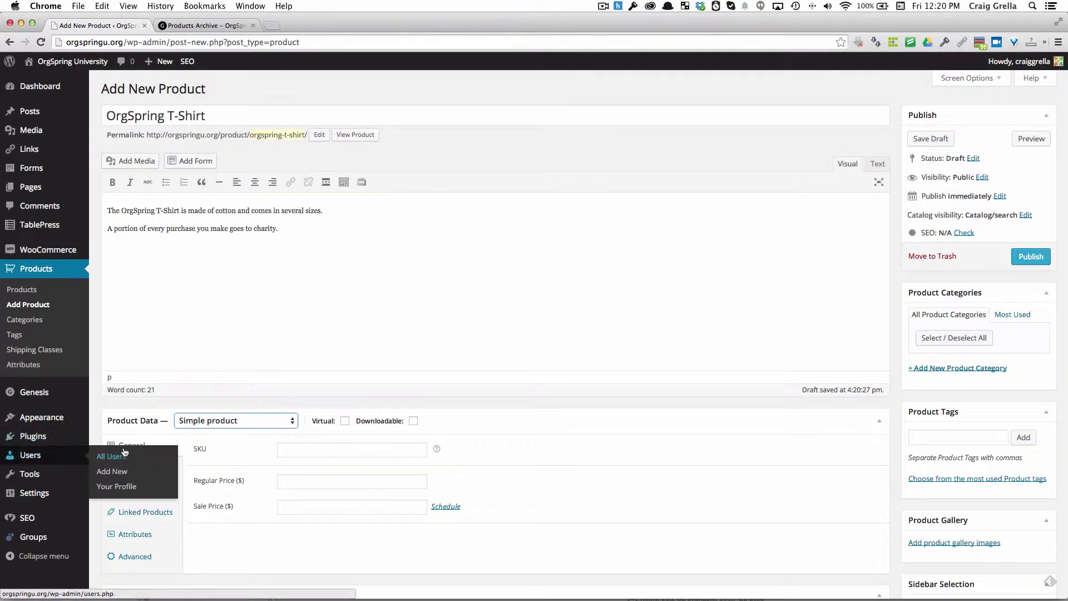
scroll(143, 415, "down", 3)
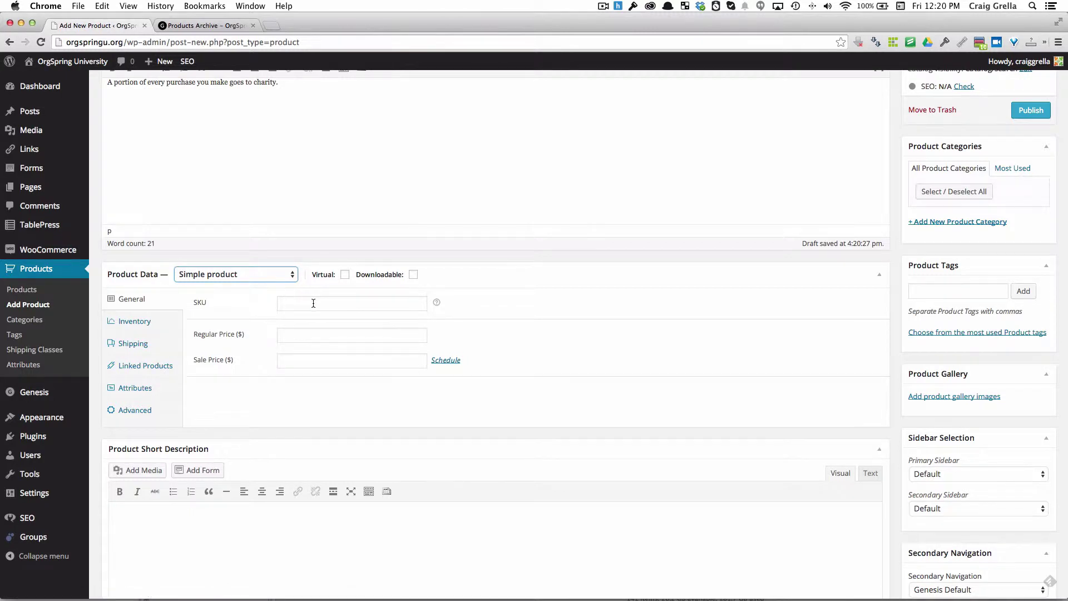
Enter a regular price of 20, reveal the sale schedule, and leave the sale price blank
left_click(301, 336)
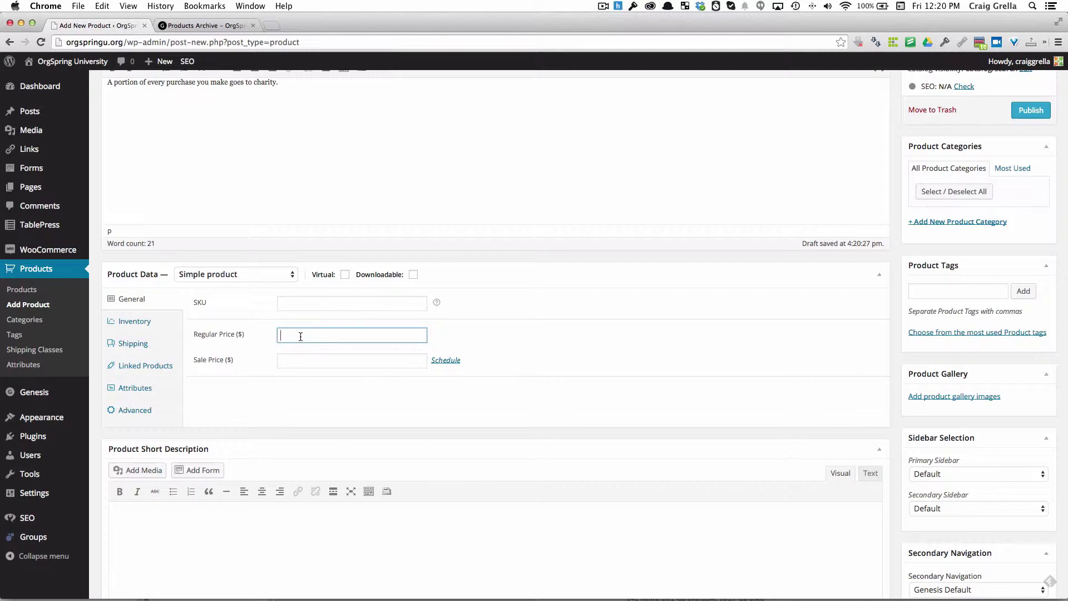
type("20")
left_click(313, 360)
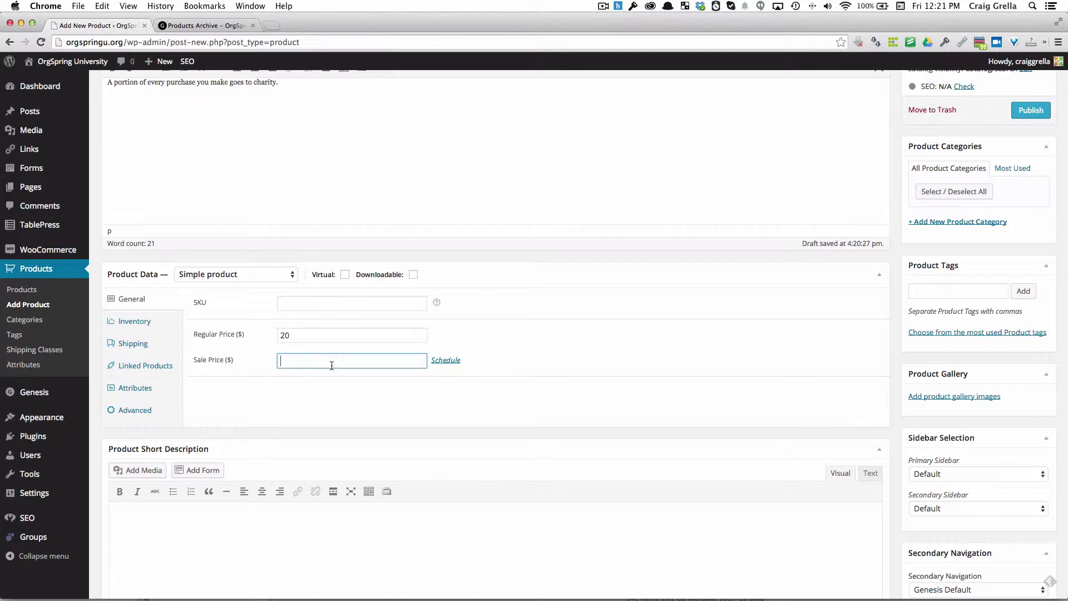
left_click(445, 361)
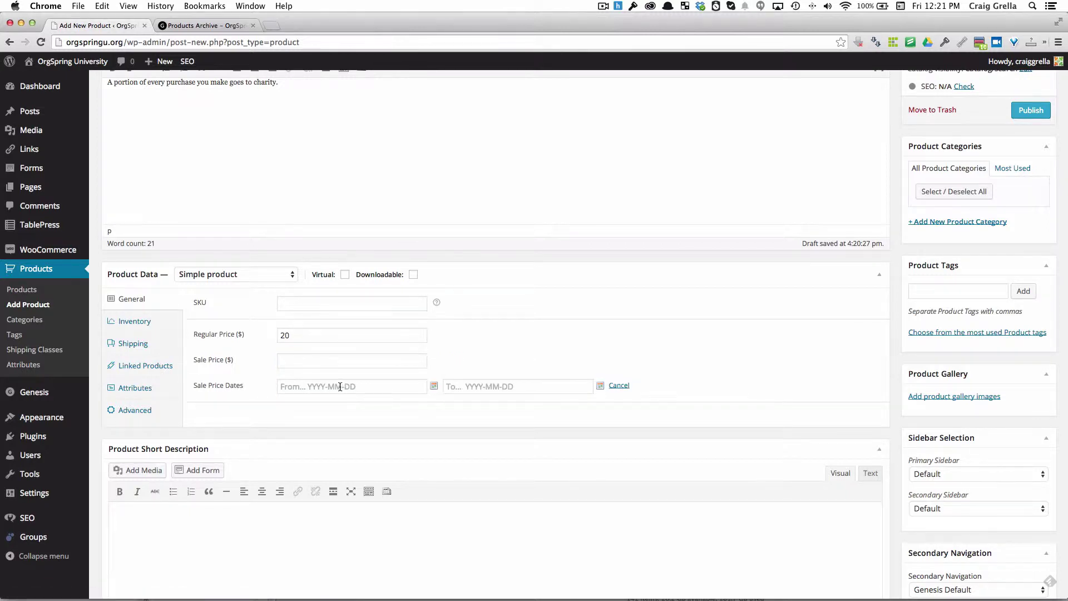
left_click(380, 358)
type("15")
double_click(380, 358)
key("BackSpace")
left_click(481, 348)
left_click(147, 323)
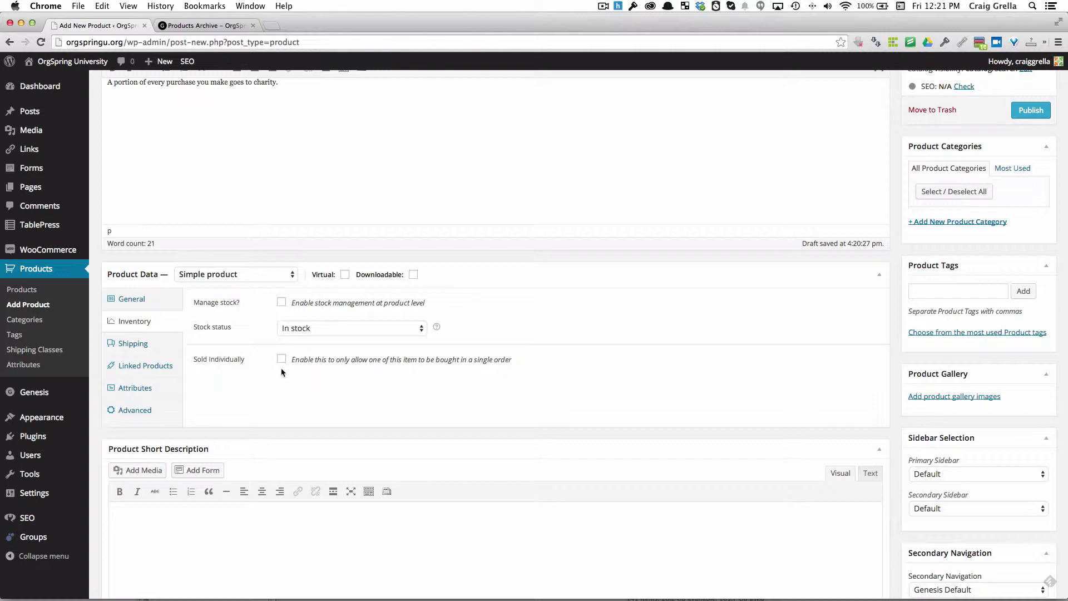
left_click(129, 343)
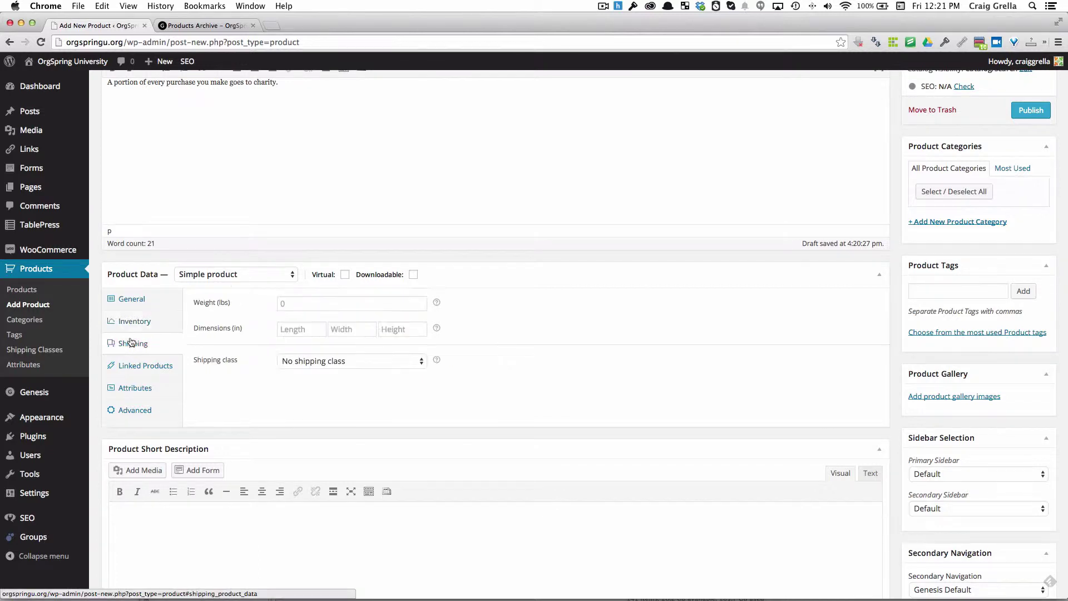
left_click(145, 367)
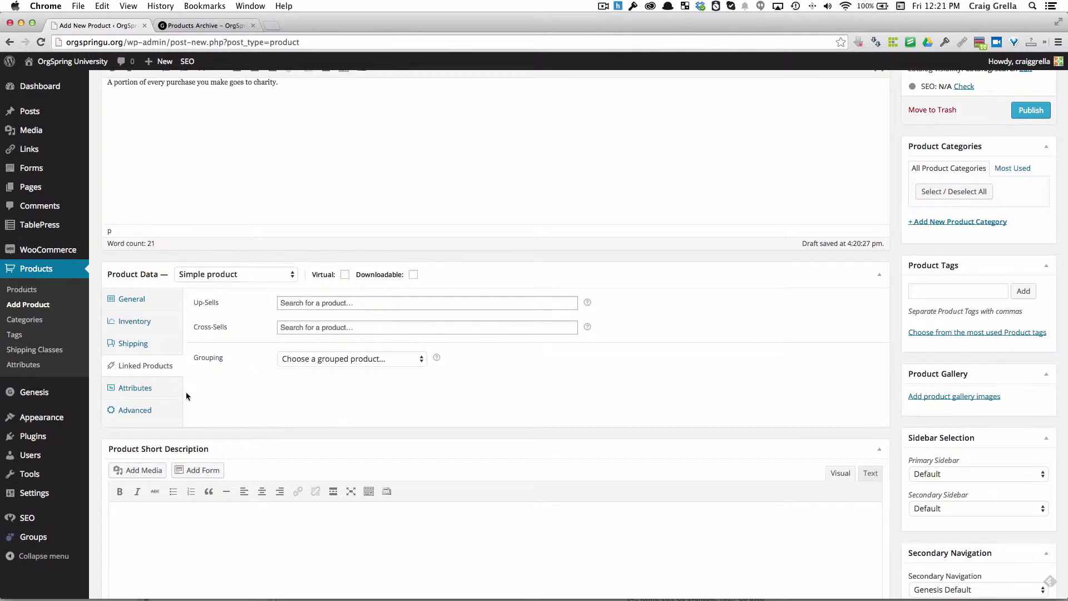
left_click(149, 388)
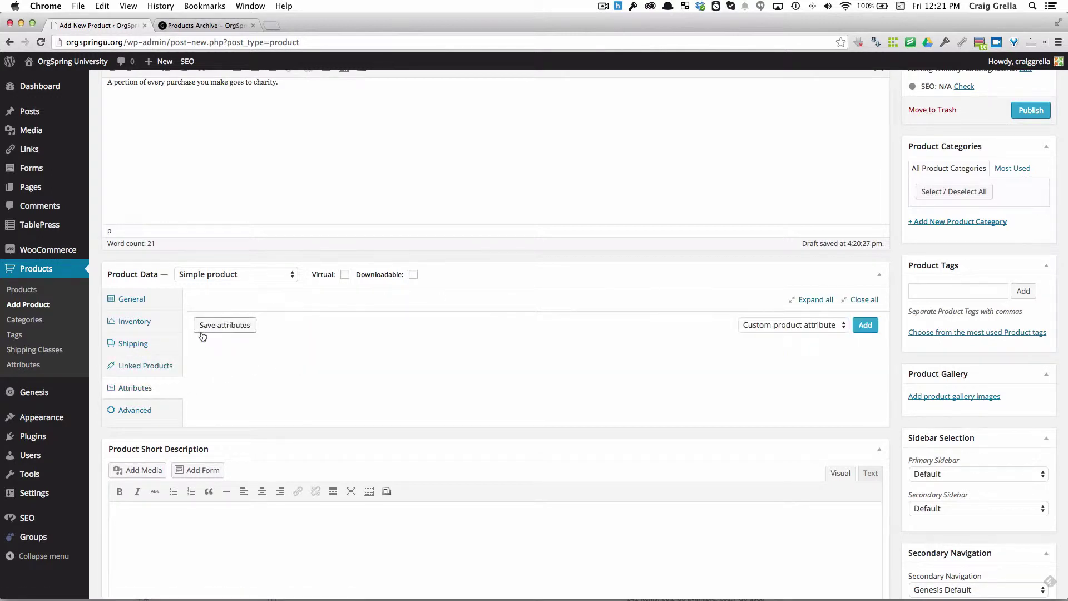
left_click(252, 328)
left_click(148, 410)
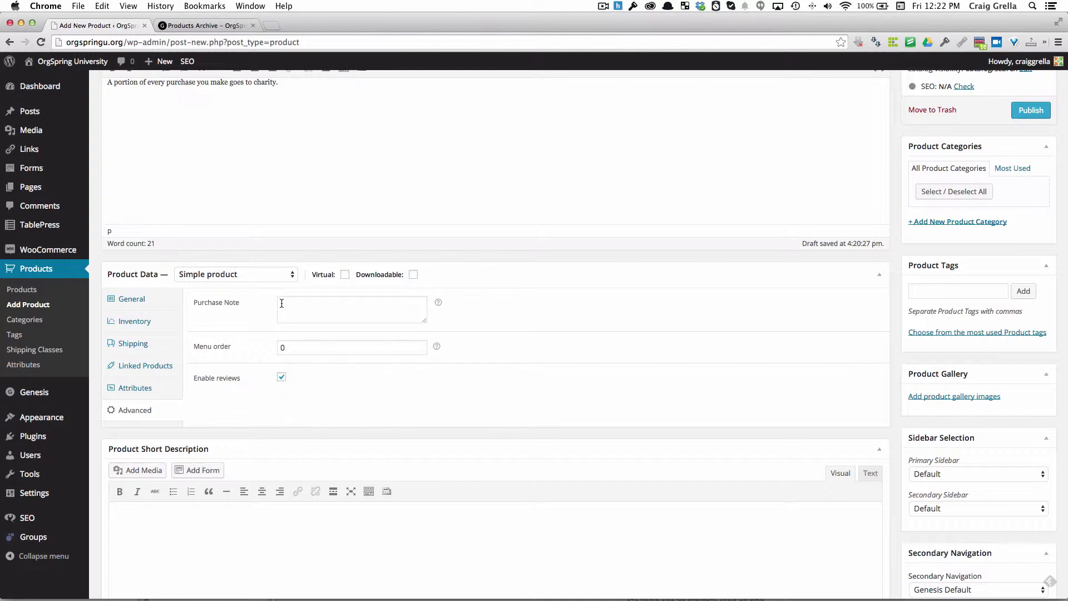
scroll(282, 305, "down", 1)
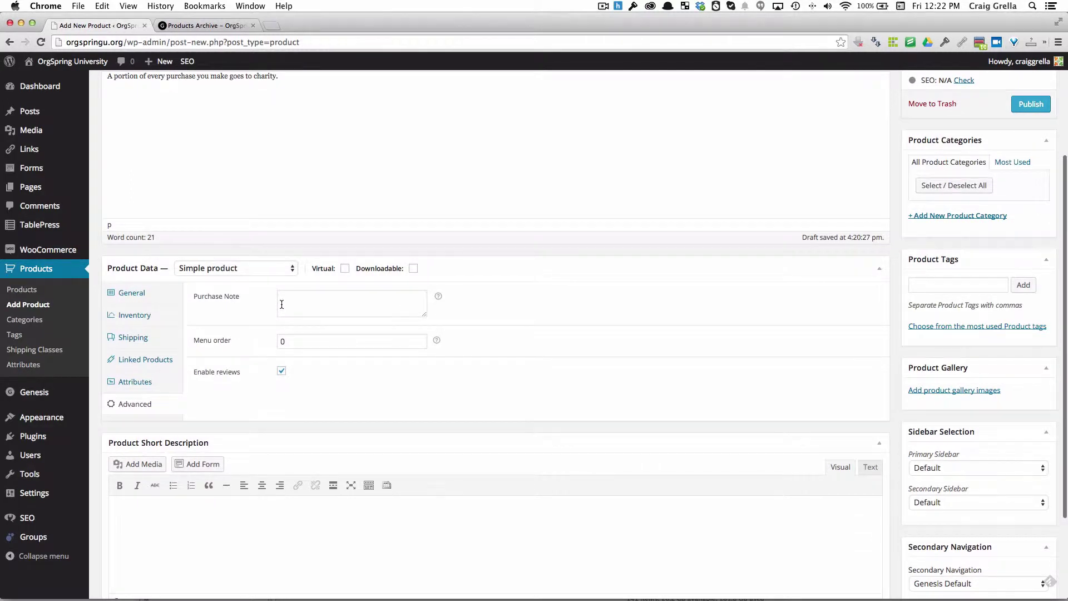
Cancel the sale price date schedule, keeping only the regular price of 20
left_click(146, 293)
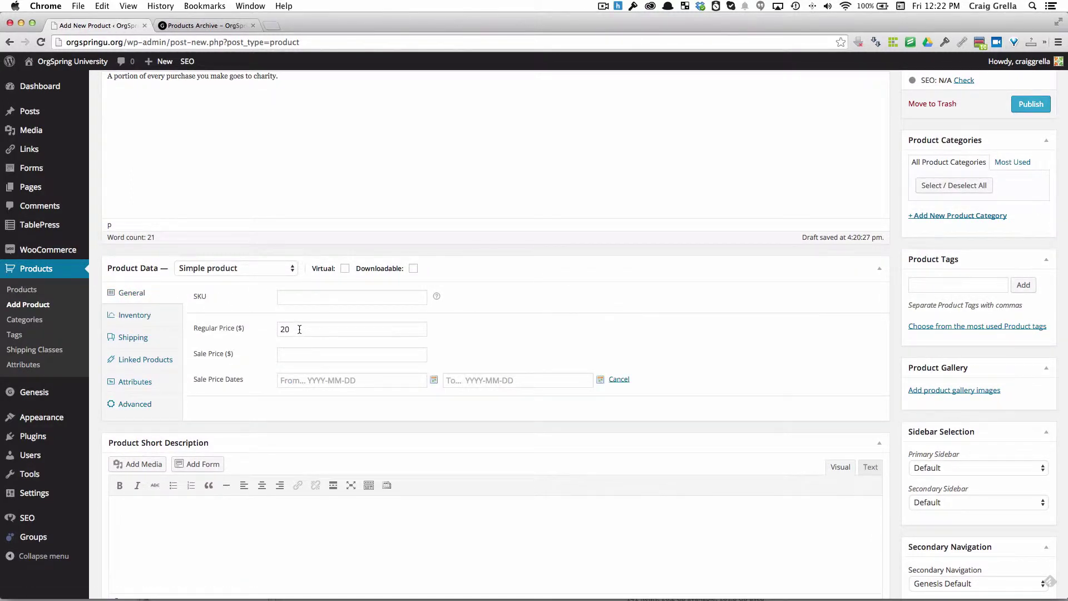
left_click(618, 380)
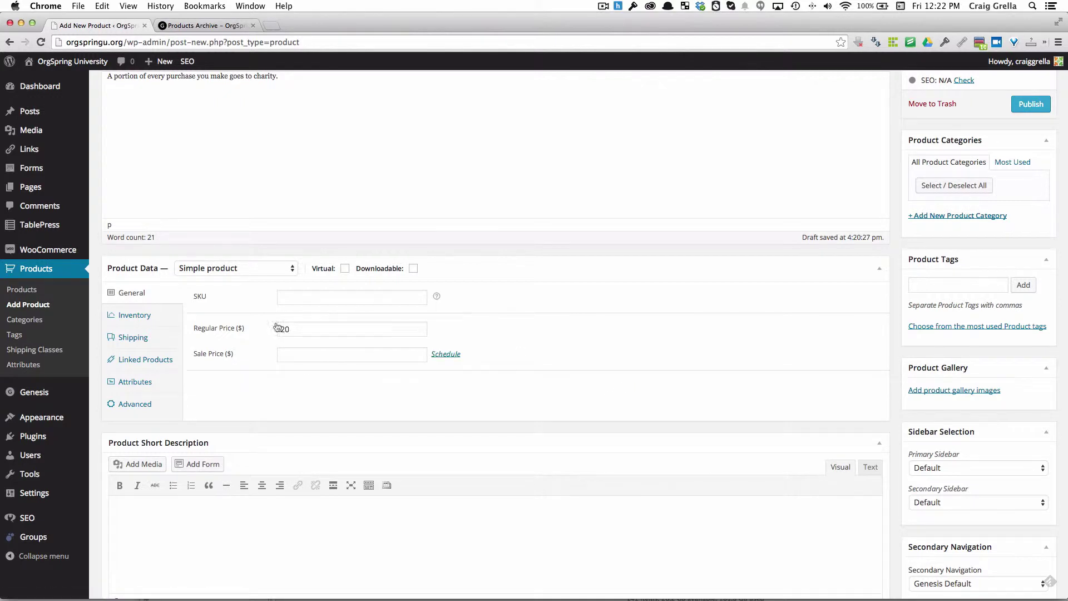
left_click(305, 330)
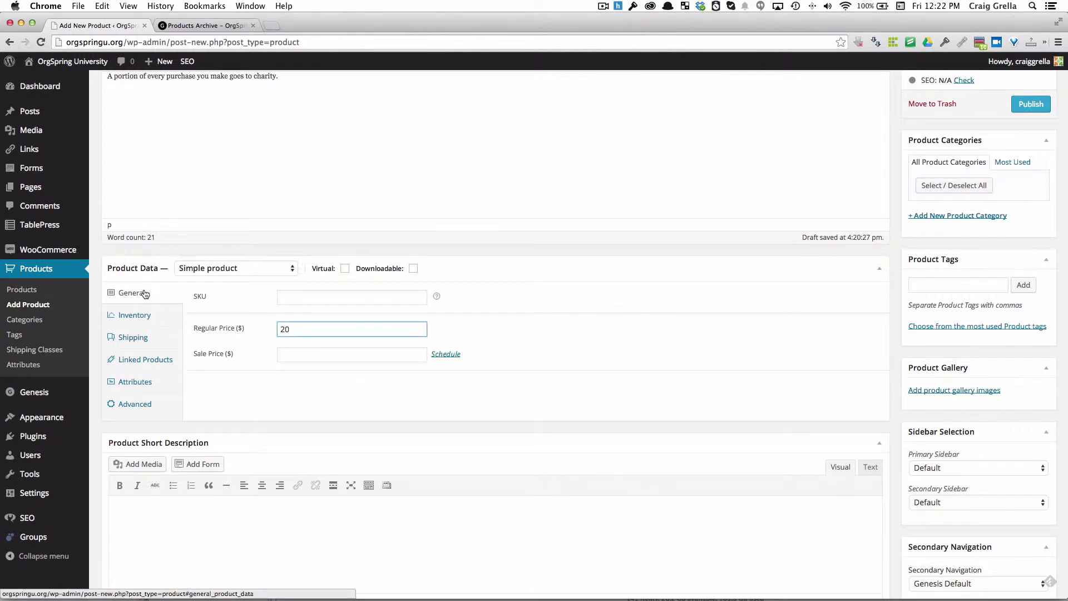
scroll(145, 294, "down", 5)
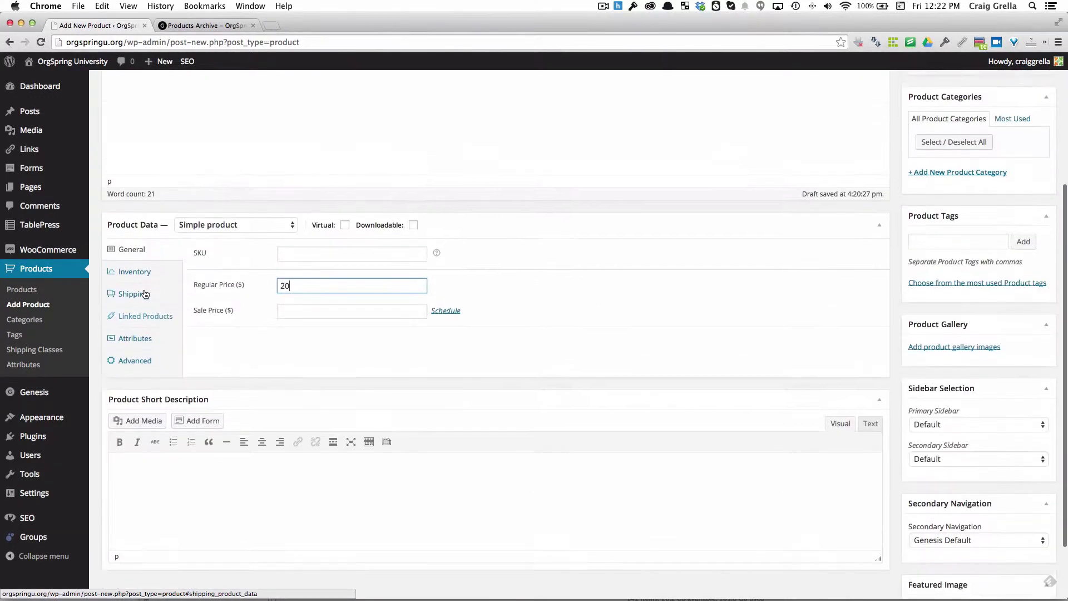
scroll(145, 294, "up", 3)
scroll(144, 294, "up", 4)
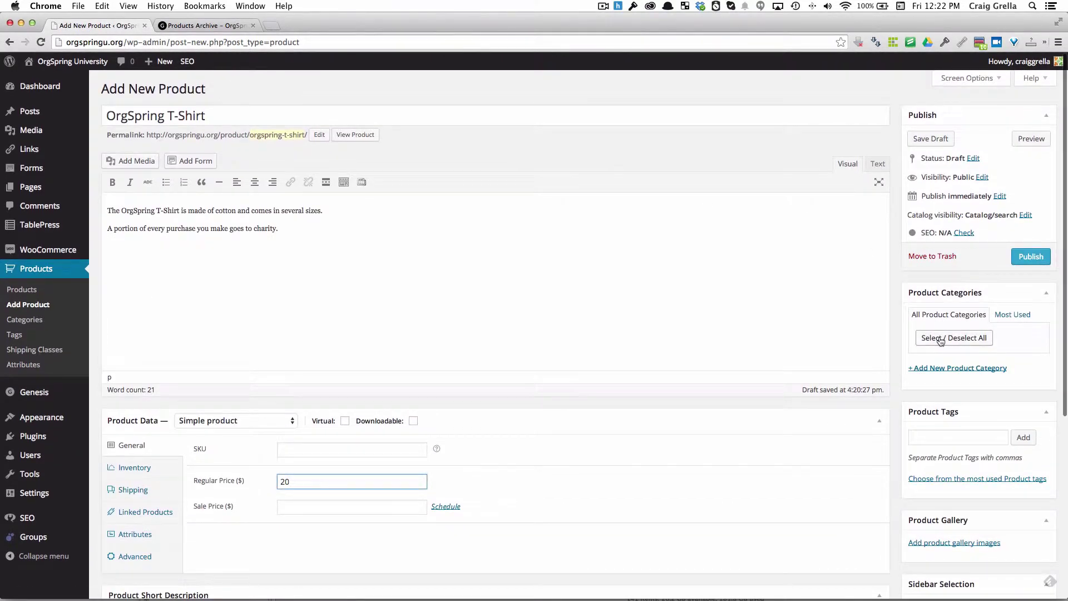
scroll(940, 341, "down", 5)
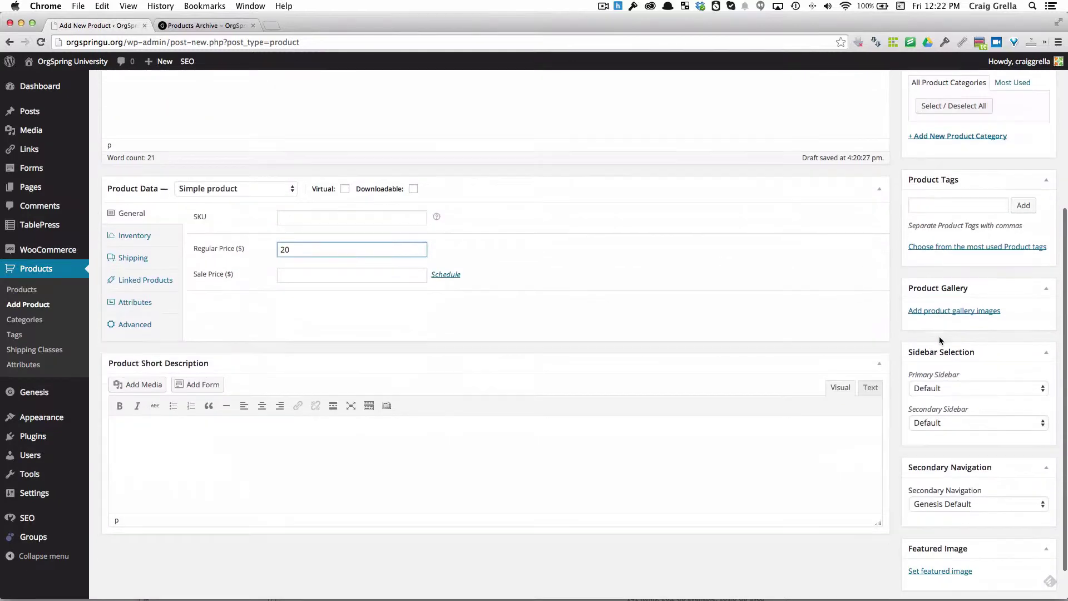
scroll(940, 340, "up", 5)
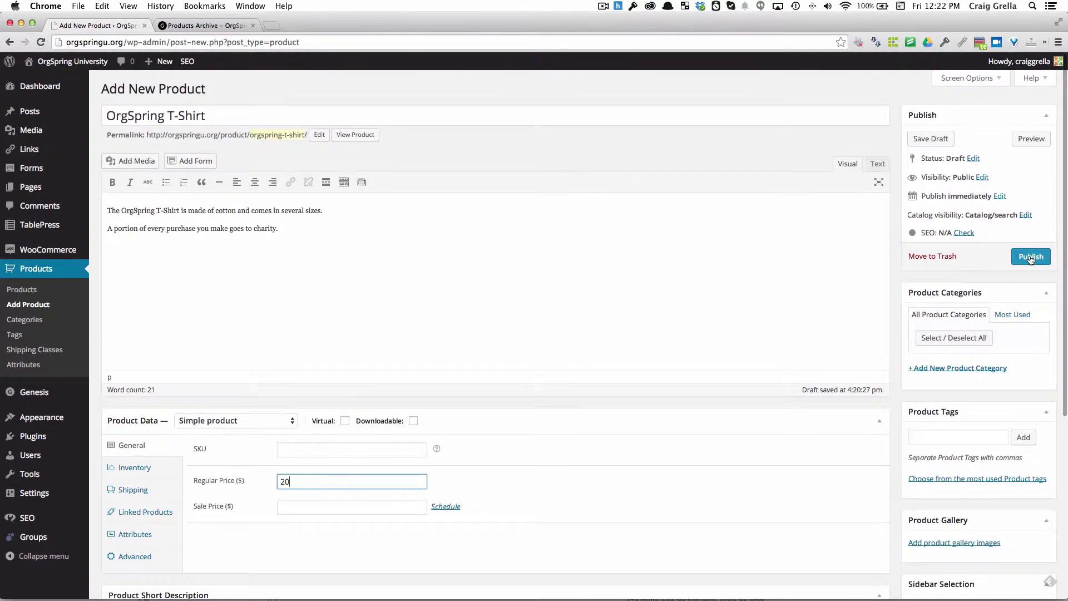
Publish the OrgSpring T-Shirt and select its title on the Edit Product page
left_click(1032, 258)
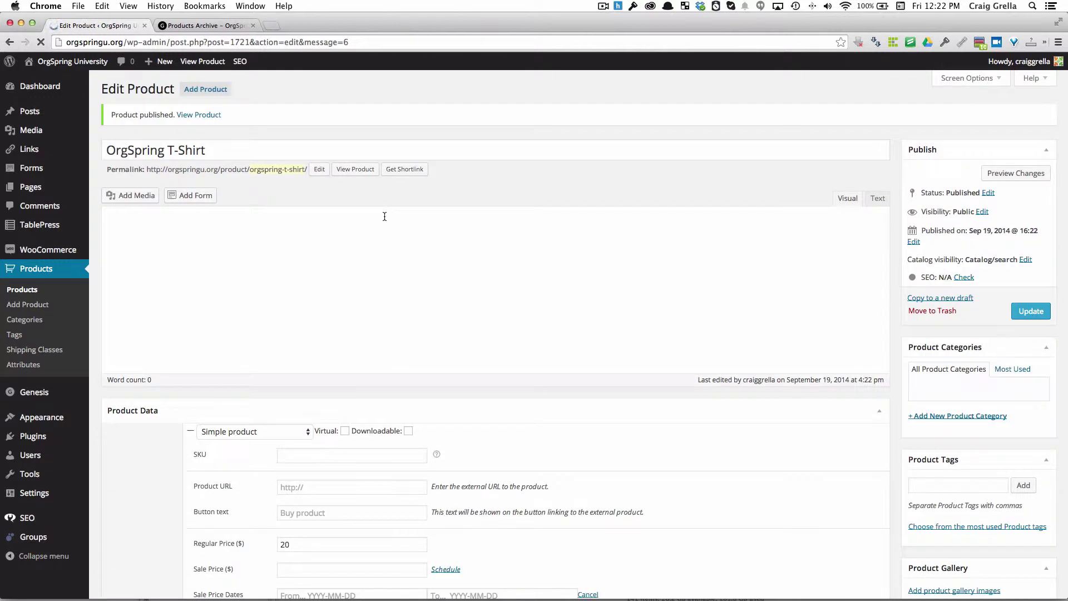
left_click(172, 151)
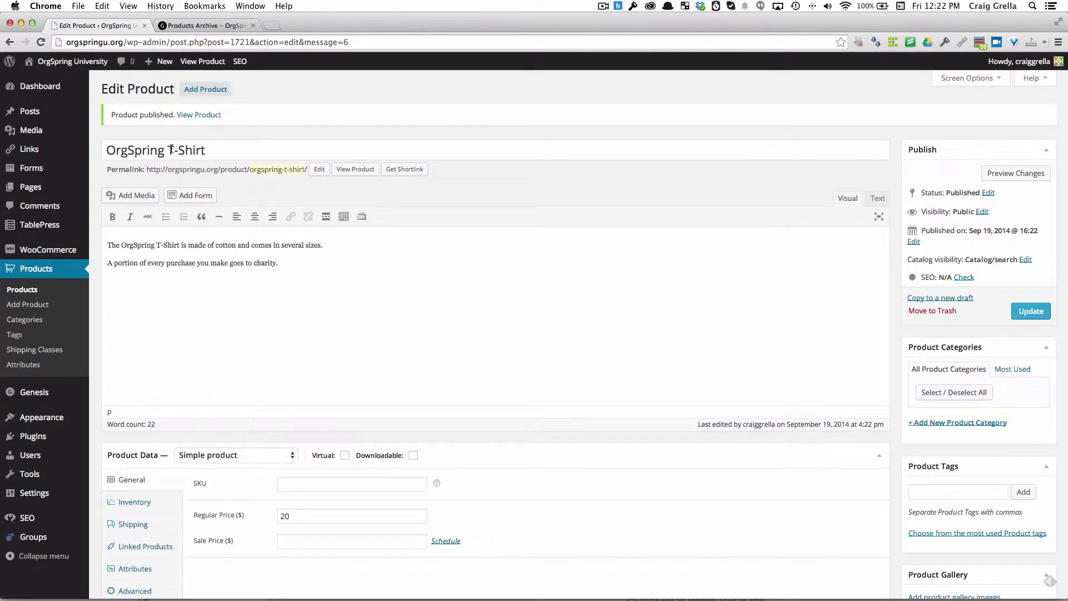
triple_click(172, 150)
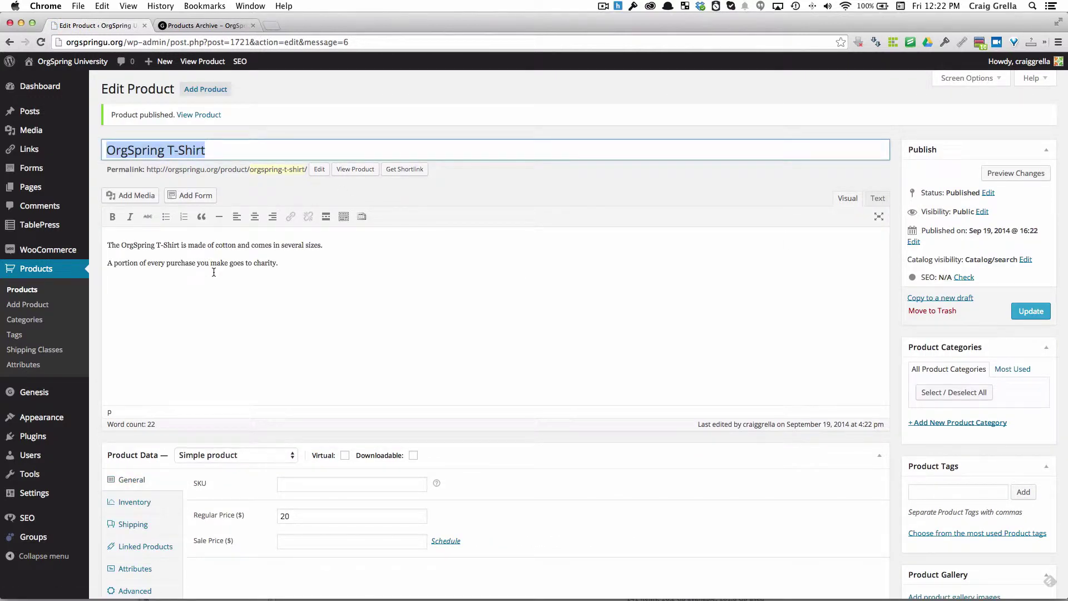
scroll(214, 272, "down", 5)
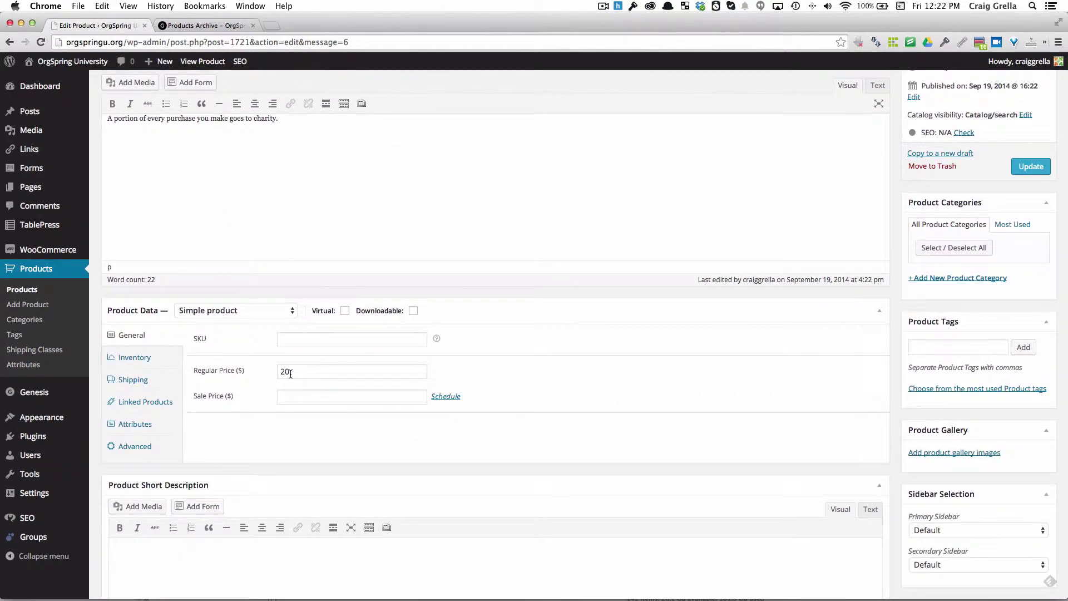
scroll(828, 192, "up", 5)
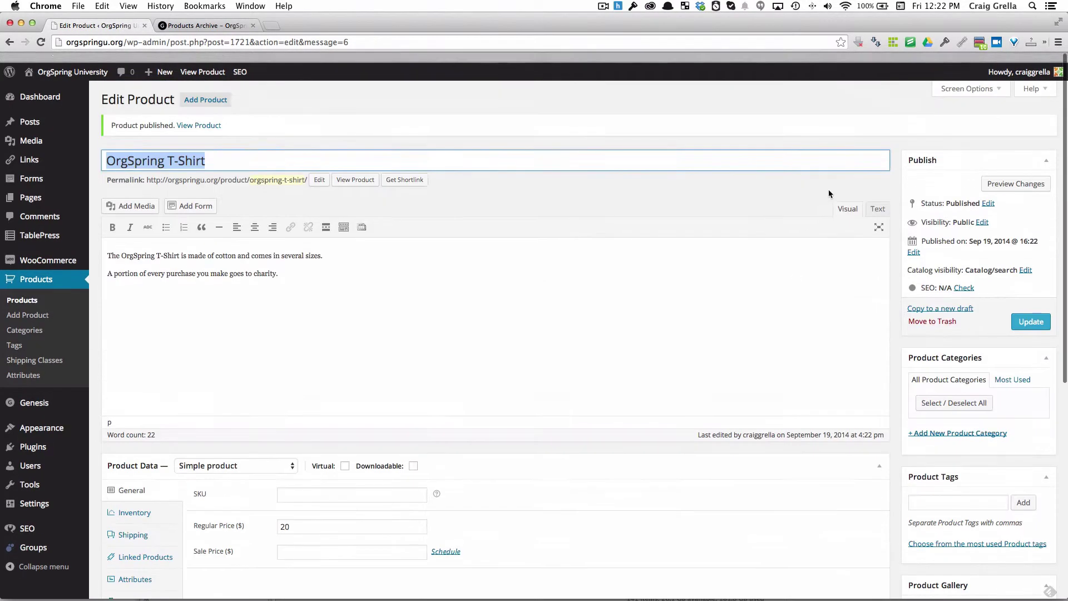
Open the live product page in a new tab and check the $20.00 price
right_click(356, 172)
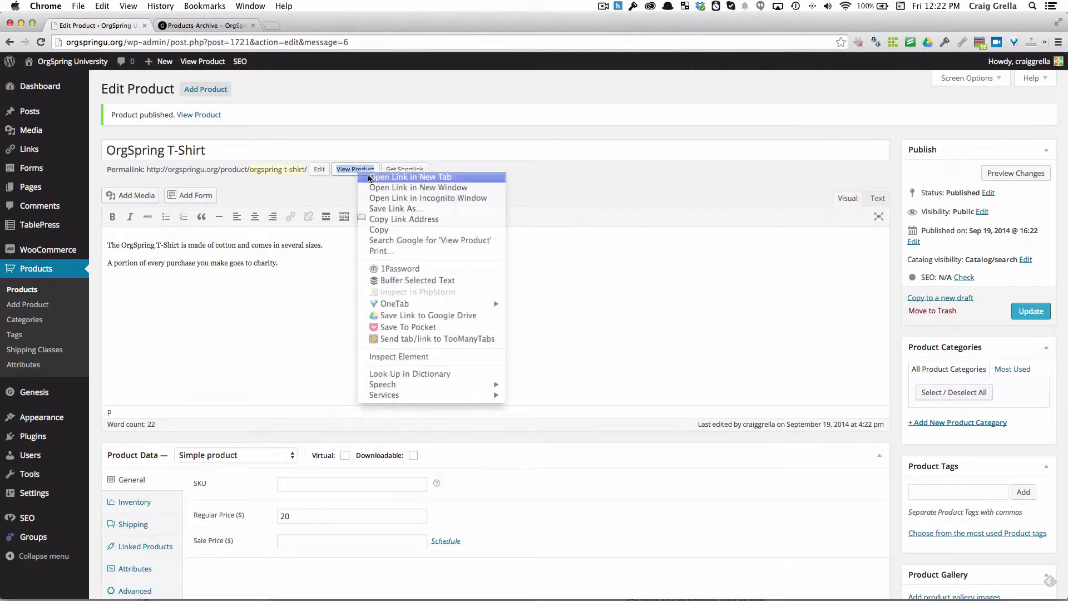
left_click(384, 176)
left_click(199, 30)
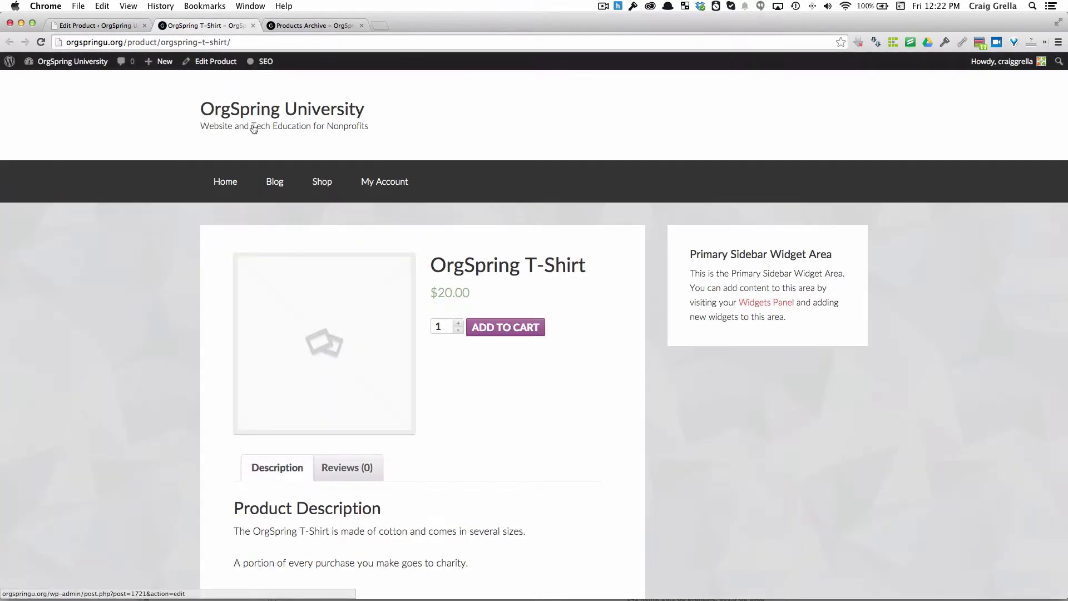
scroll(407, 216, "down", 1)
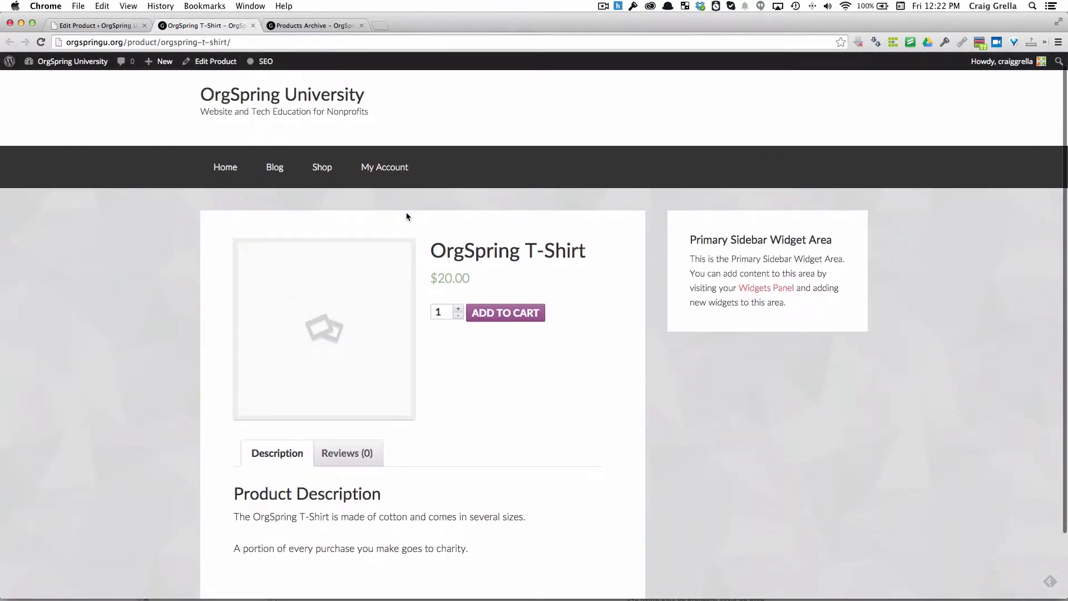
scroll(406, 216, "down", 1)
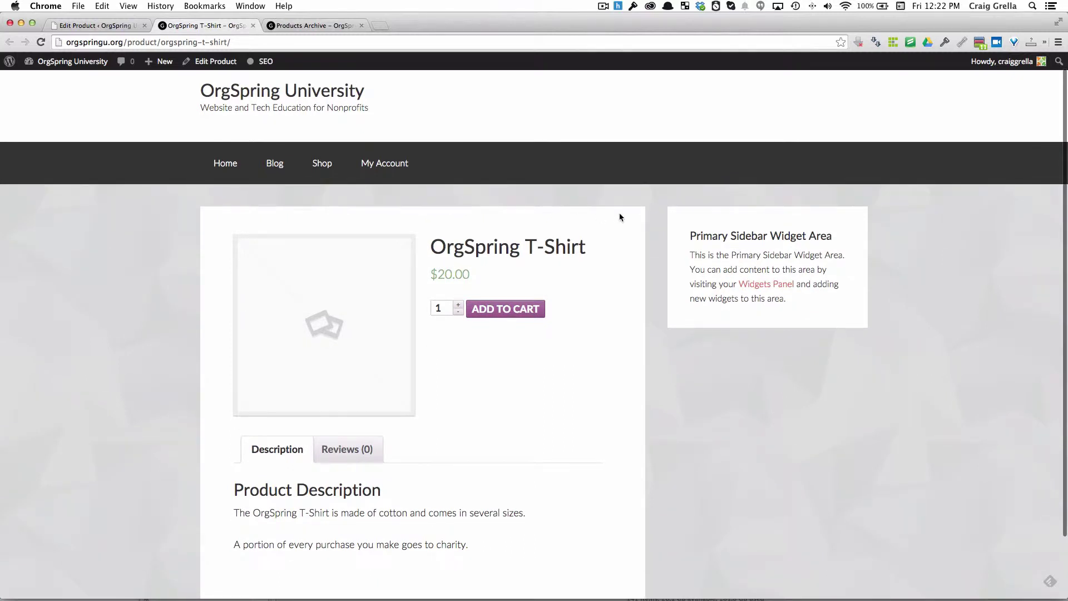
scroll(602, 315, "down", 1)
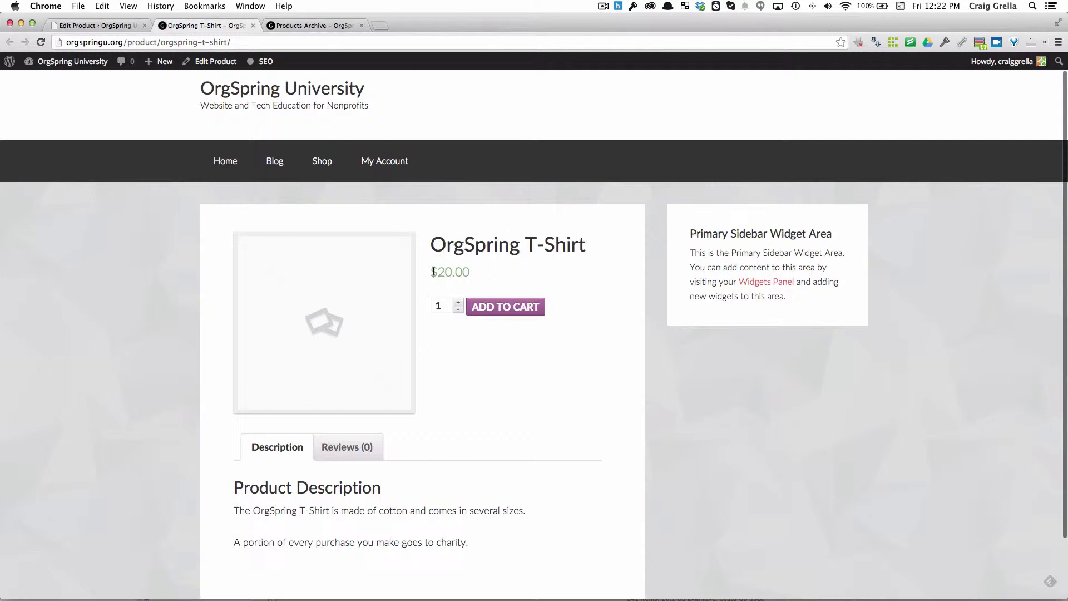
left_click_drag(430, 271, 473, 272)
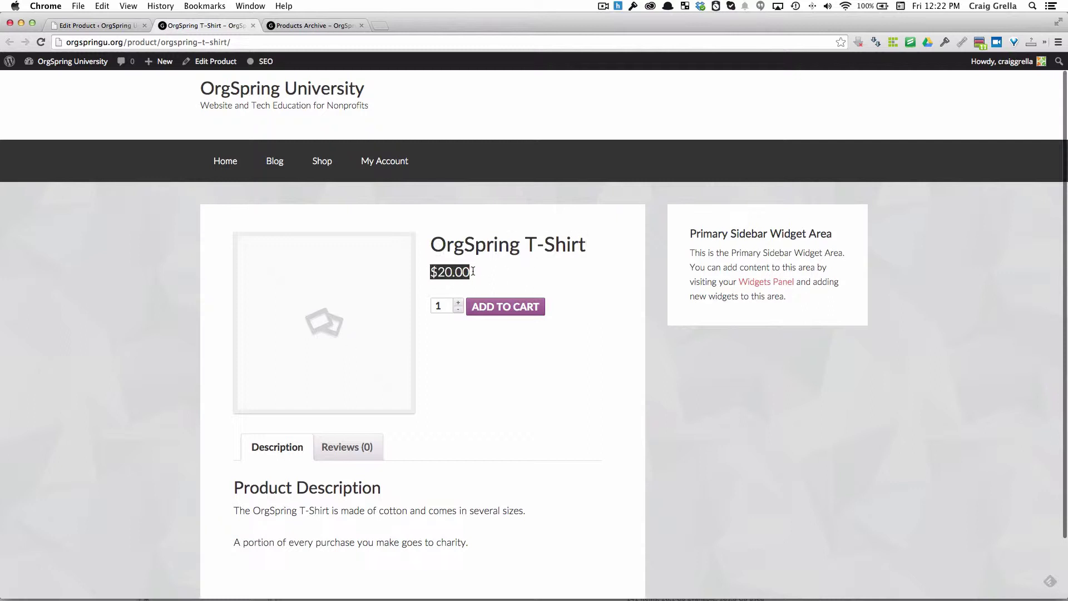
left_click(460, 310)
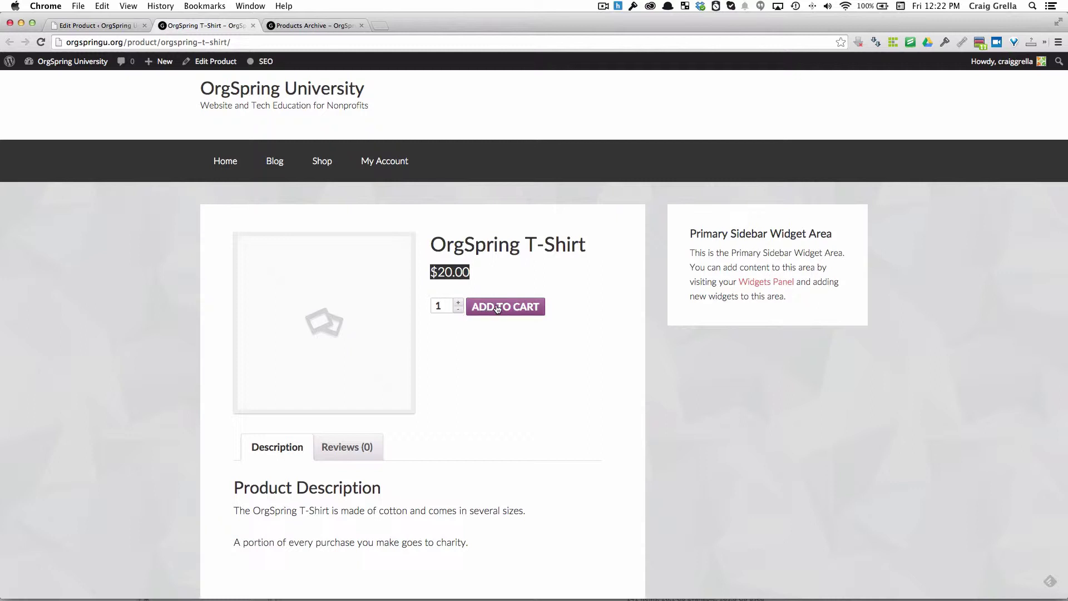
scroll(369, 343, "down", 3)
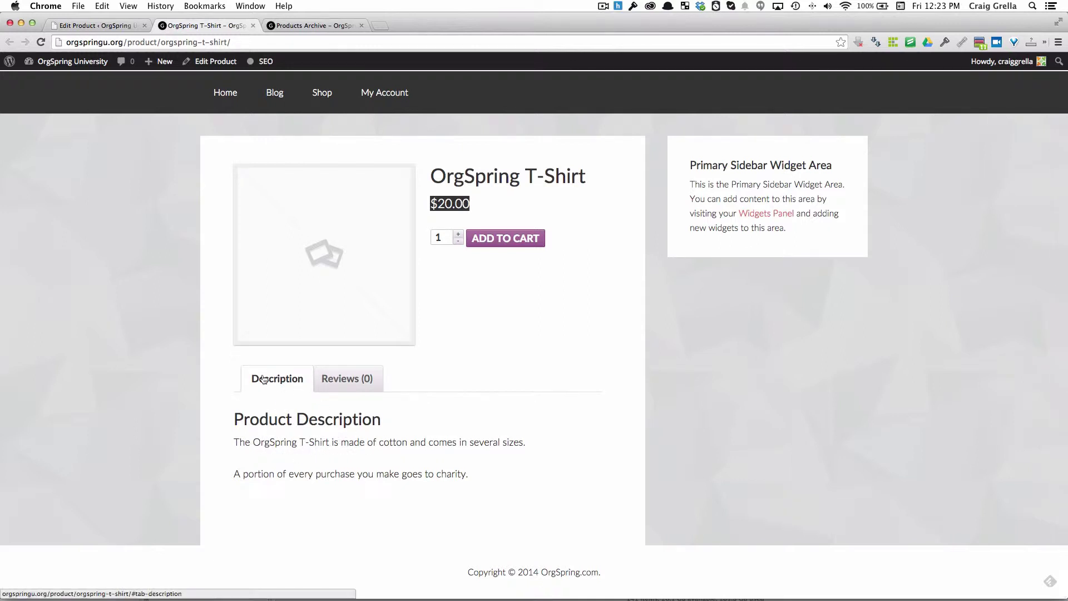
Check the Reviews and Description tabs, then select both description paragraphs in the editor
left_click(348, 384)
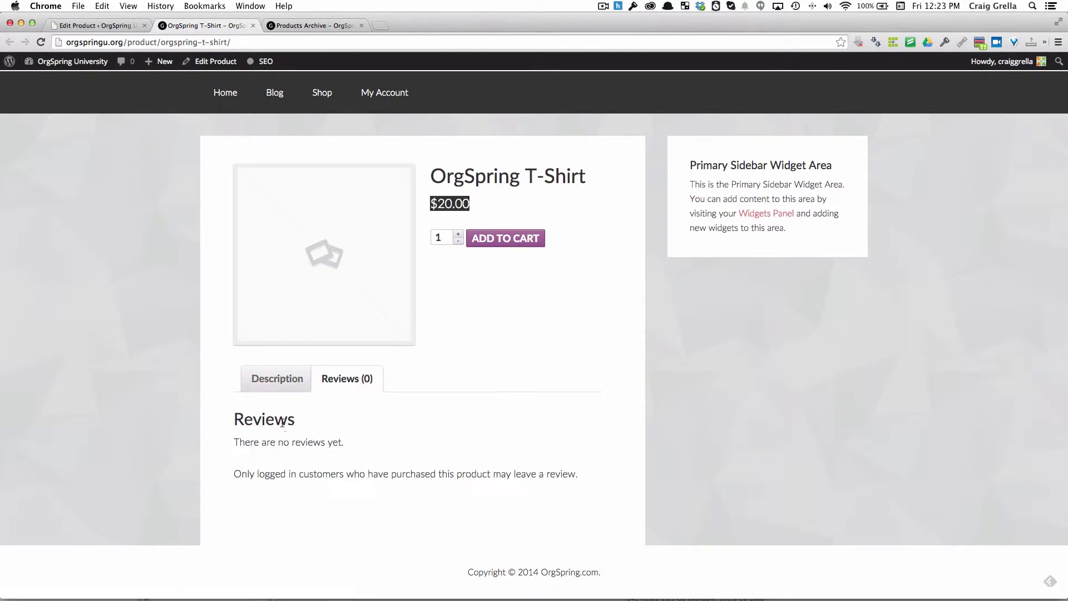
left_click(278, 383)
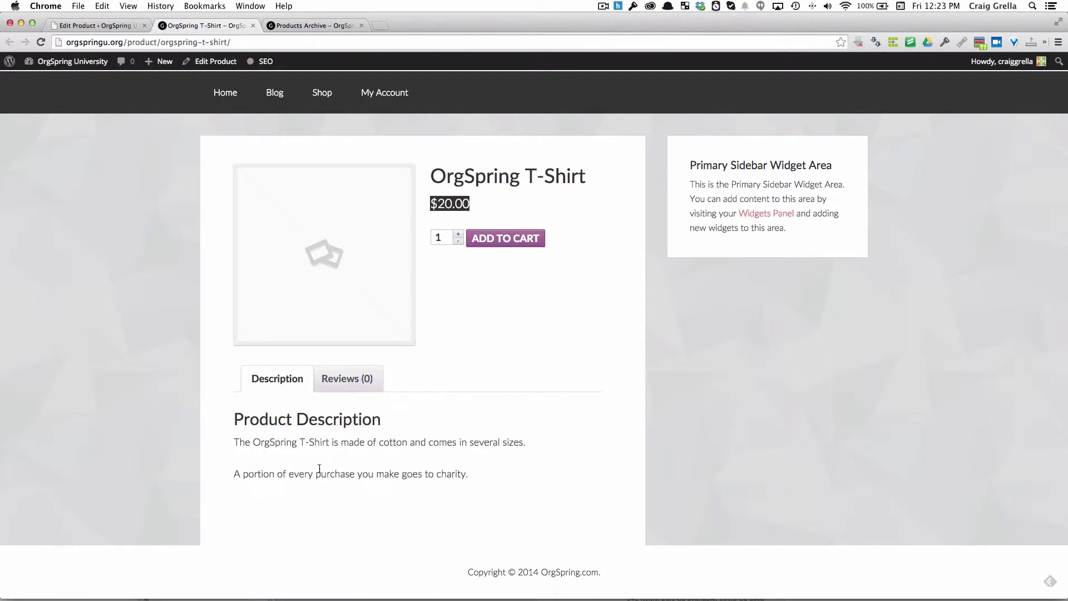
left_click(123, 26)
left_click_drag(295, 265, 124, 221)
Type 'You really should purchase this product. It will make you look very cool!' as the short description
left_click(96, 25)
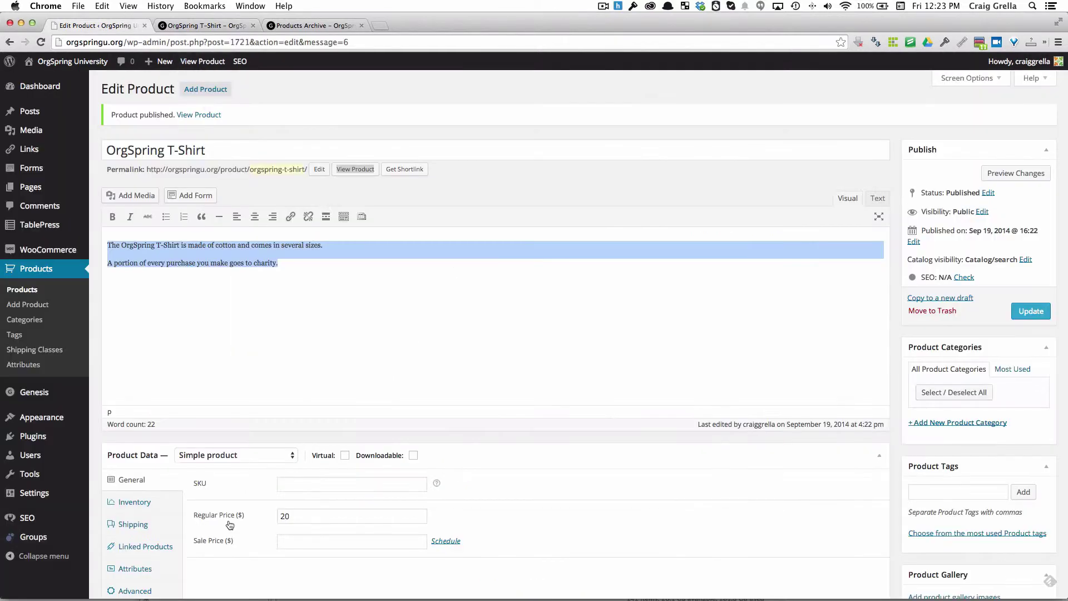
scroll(228, 523, "down", 6)
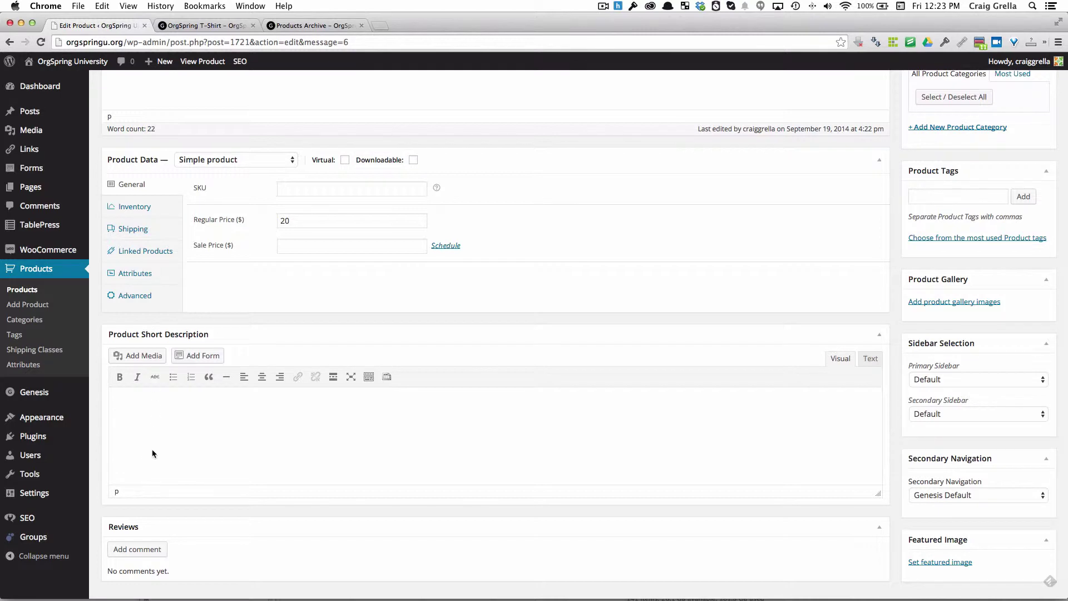
type("You")
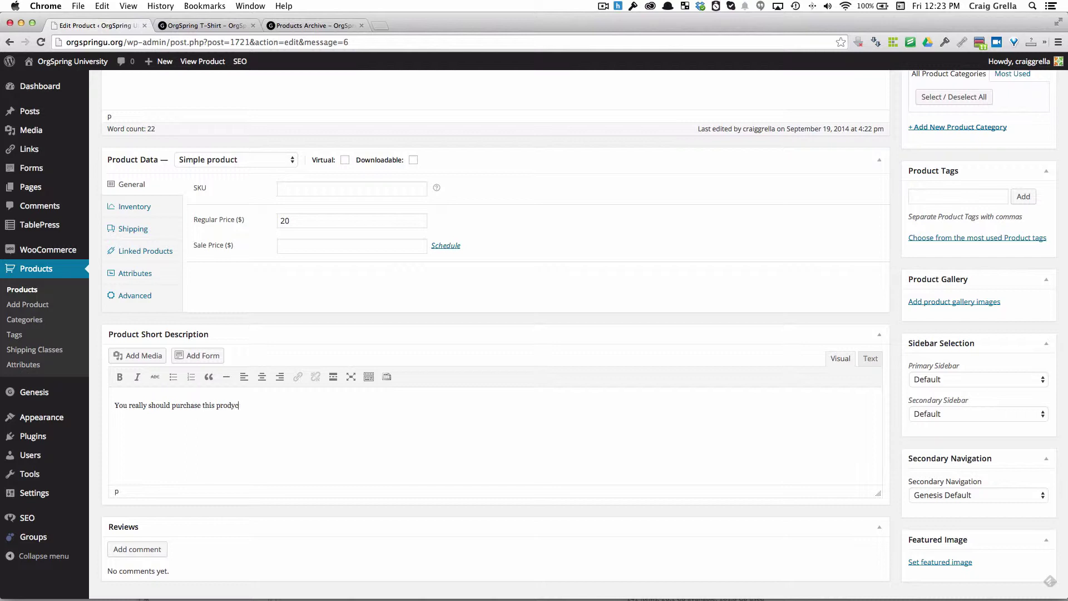
type("uct")
key("BackSpace")
type("look very cool!")
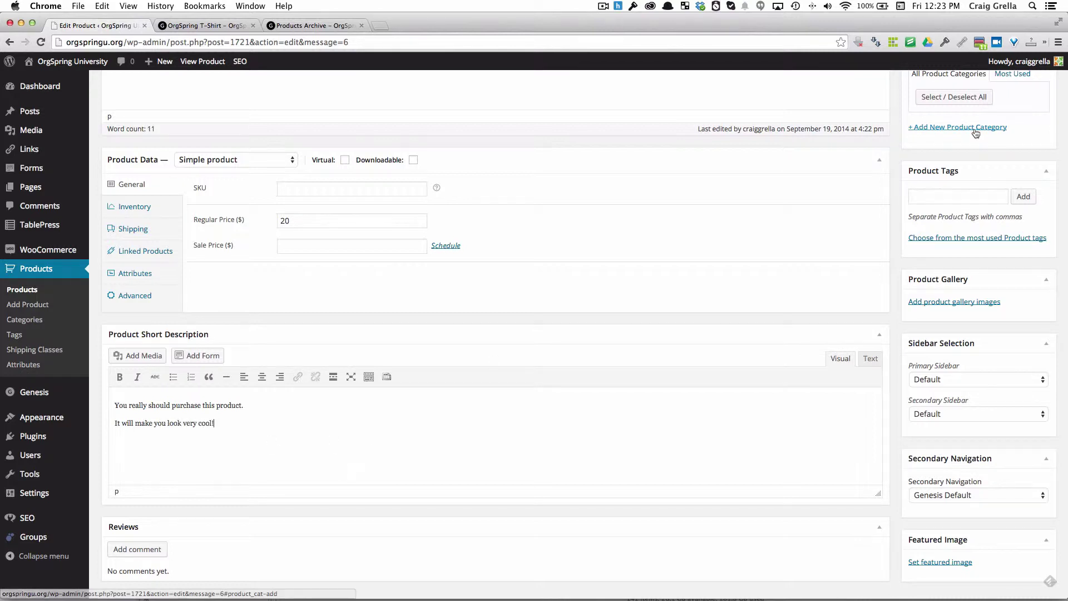
scroll(969, 167, "up", 5)
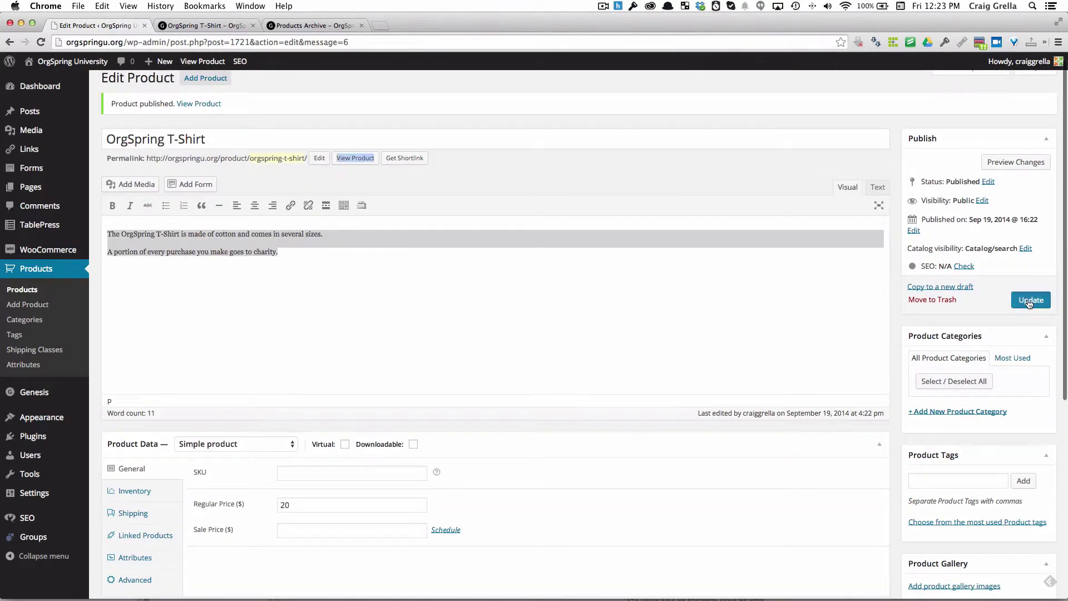
Update the product, then reload the live product page to confirm the changes
left_click(1030, 300)
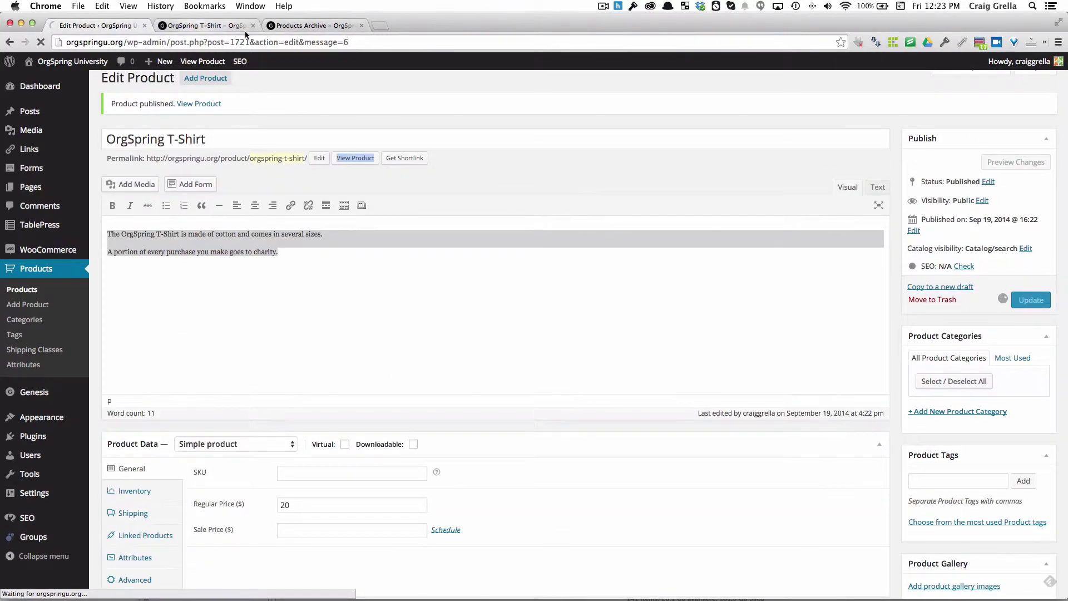
left_click(203, 25)
left_click(41, 41)
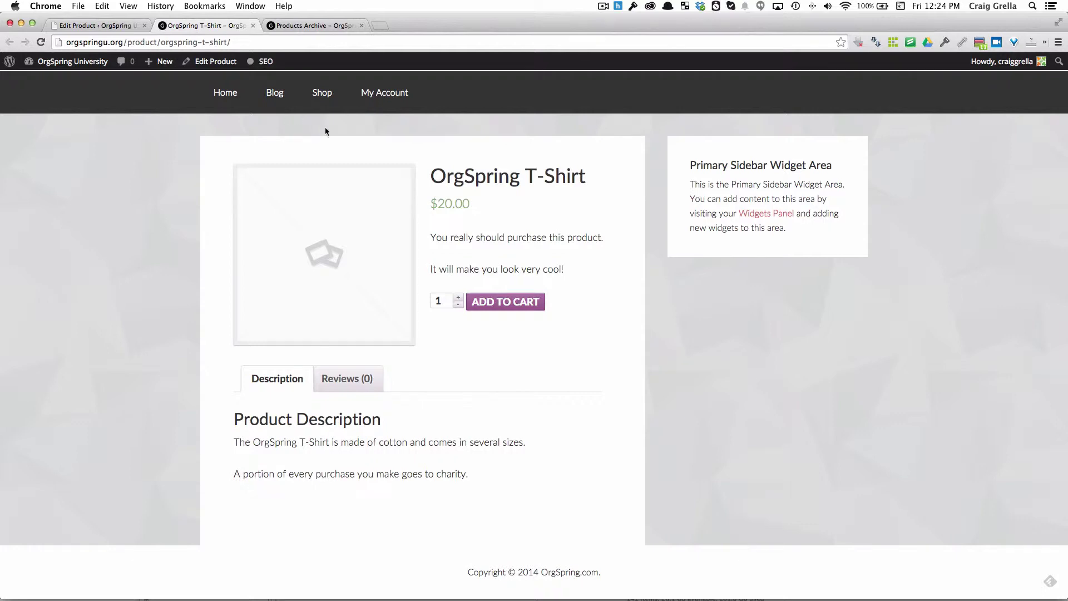
left_click(111, 26)
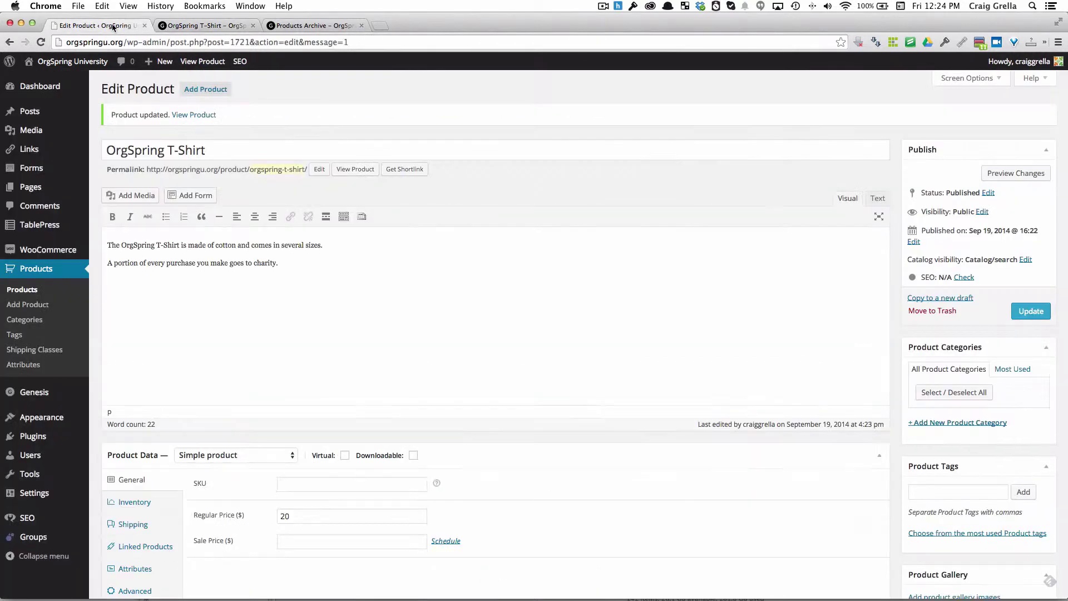
left_click(214, 26)
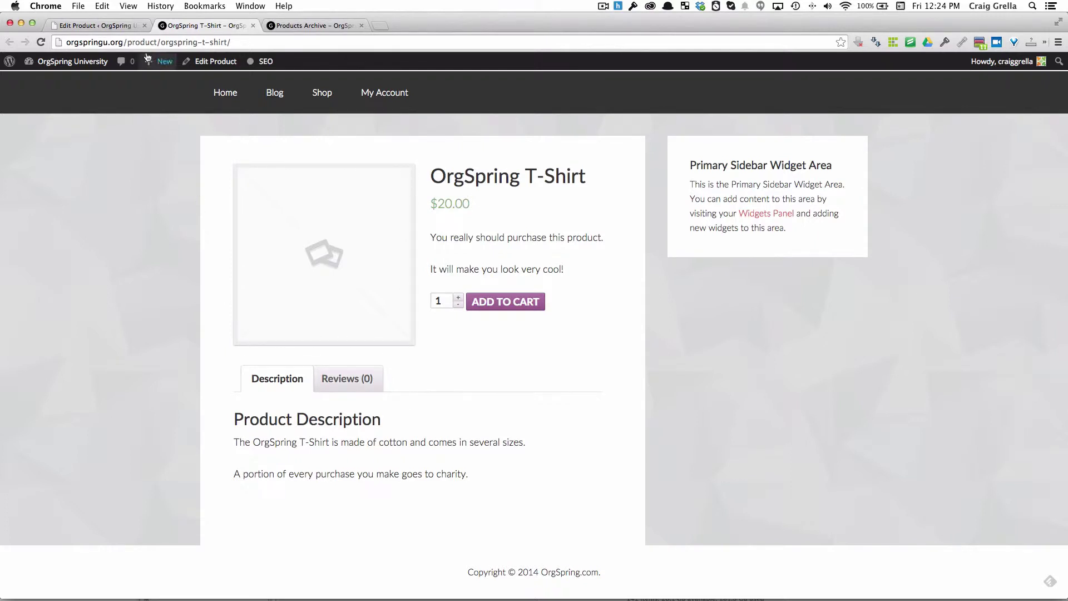
left_click(122, 28)
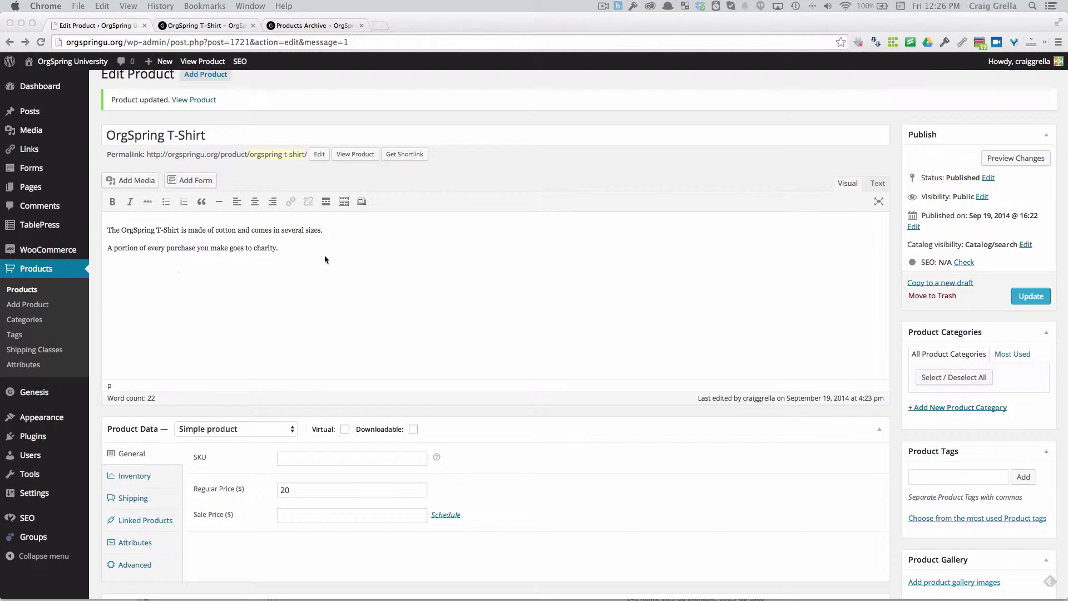
Pick the OrgSpring @ logo from the Media Library as the product's featured image
scroll(907, 410, "down", 5)
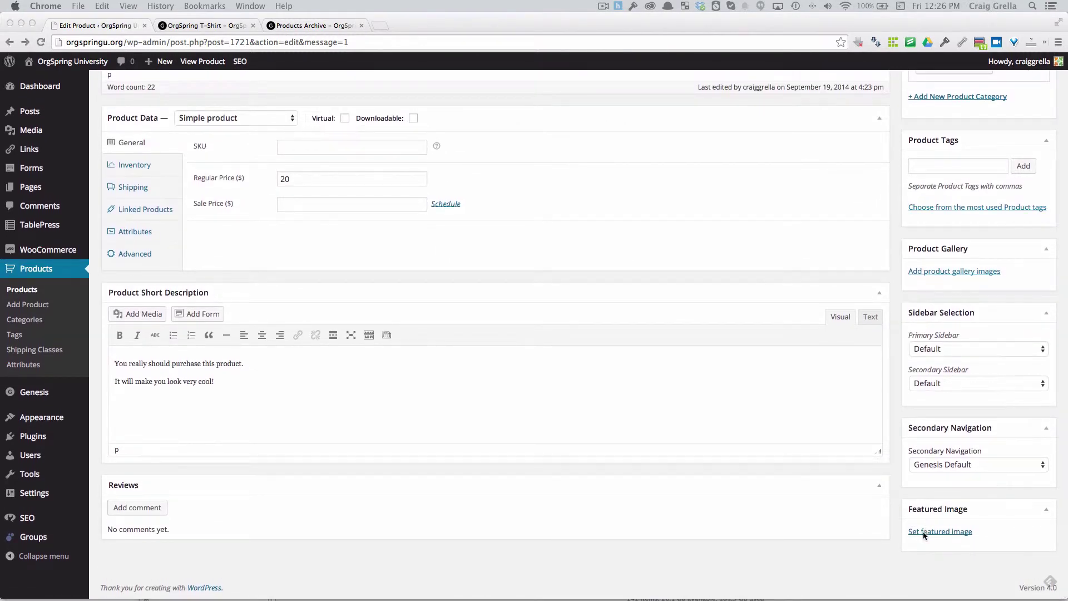
left_click(924, 533)
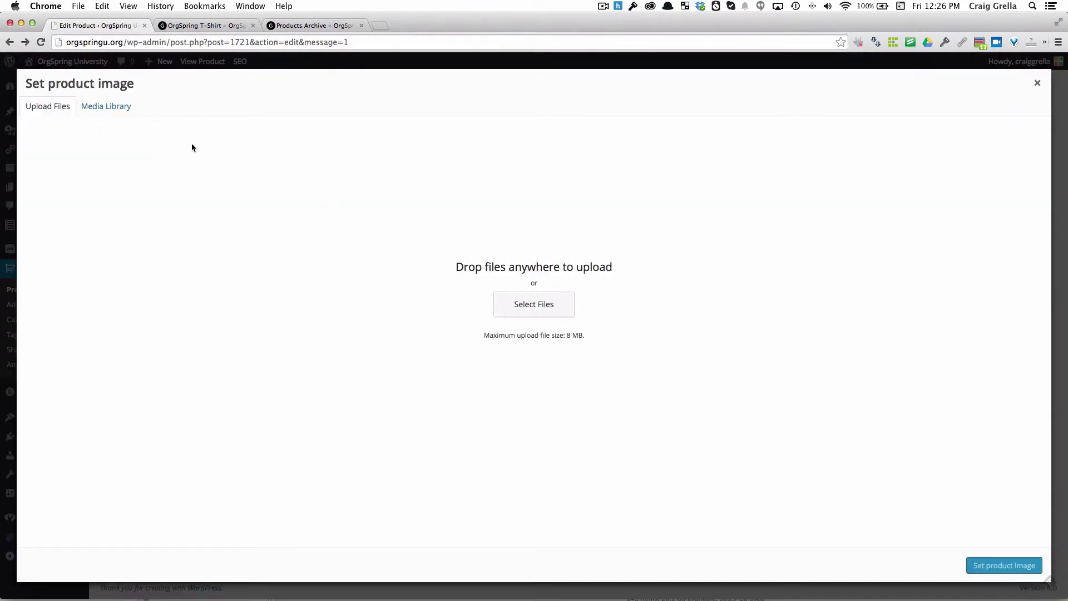
left_click(106, 108)
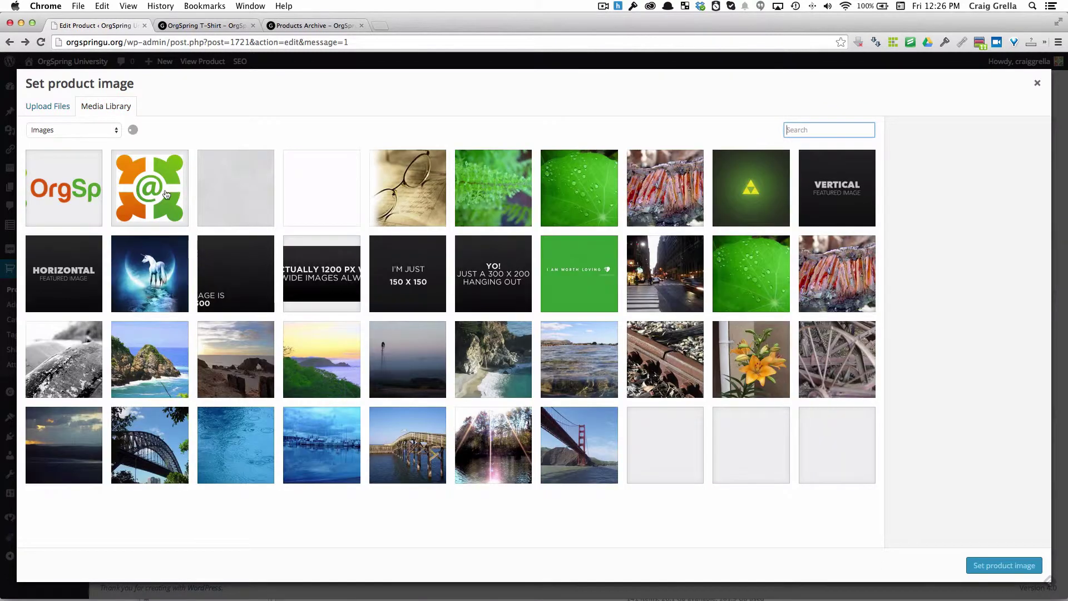
left_click(165, 194)
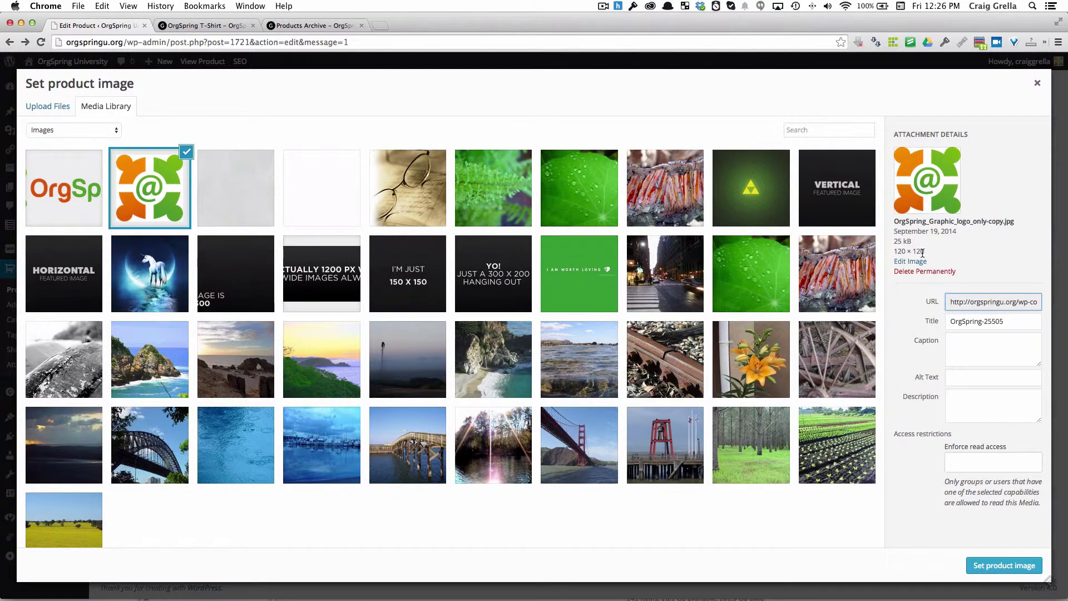
left_click(989, 573)
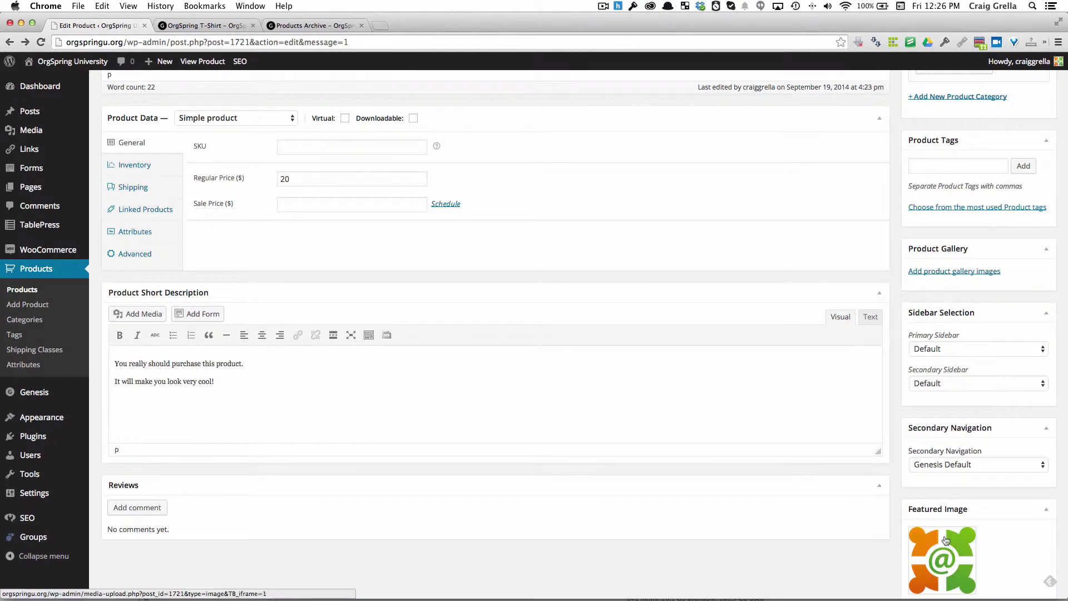
scroll(996, 417, "up", 6)
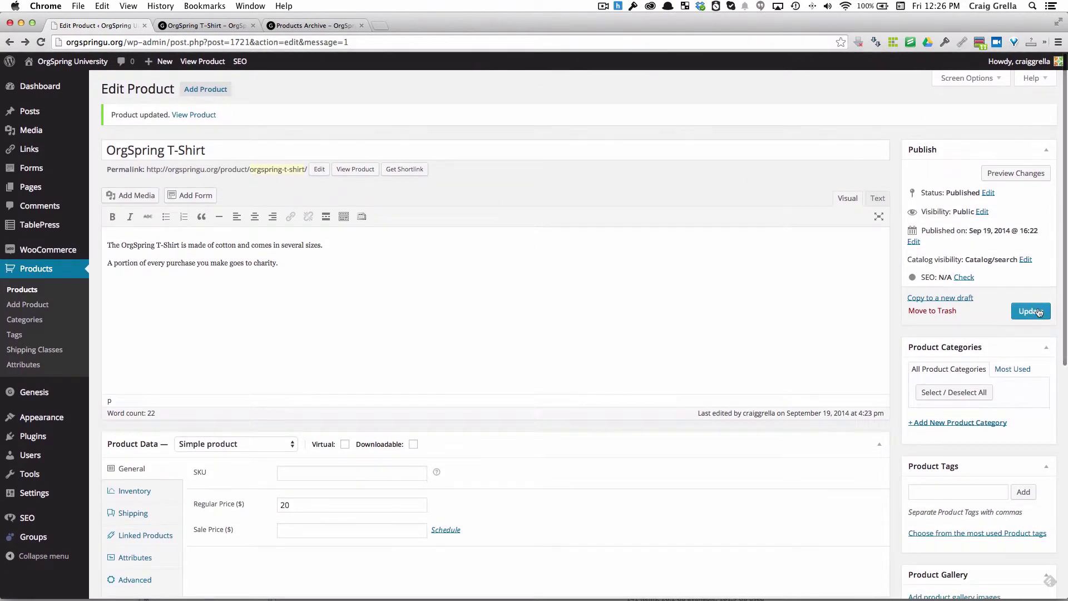
Update the product and reload the live OrgSpring T-Shirt page to show the @ logo
left_click(1032, 312)
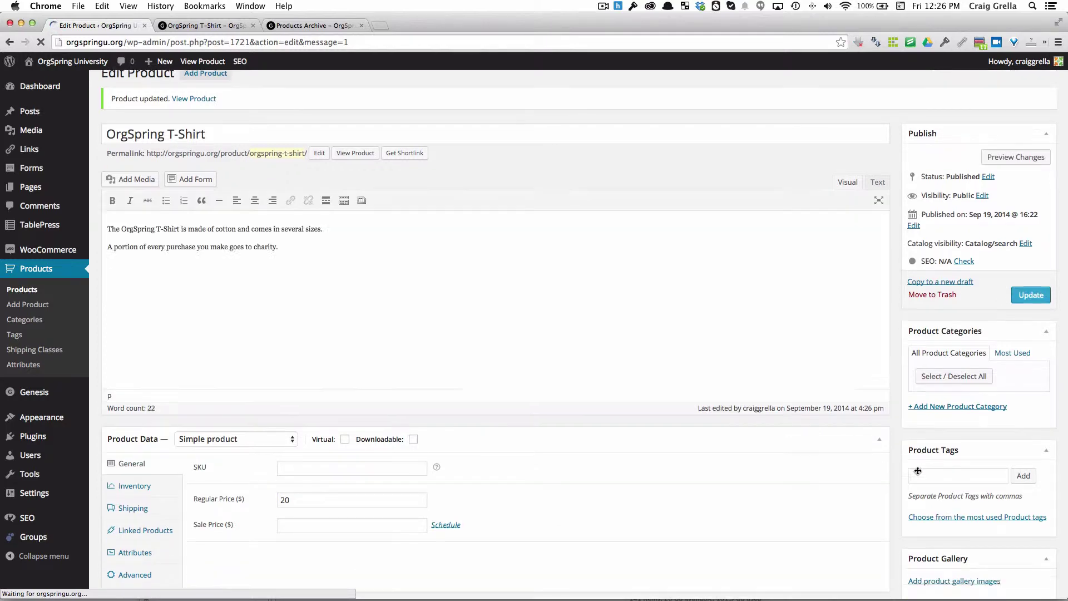
scroll(918, 470, "down", 10)
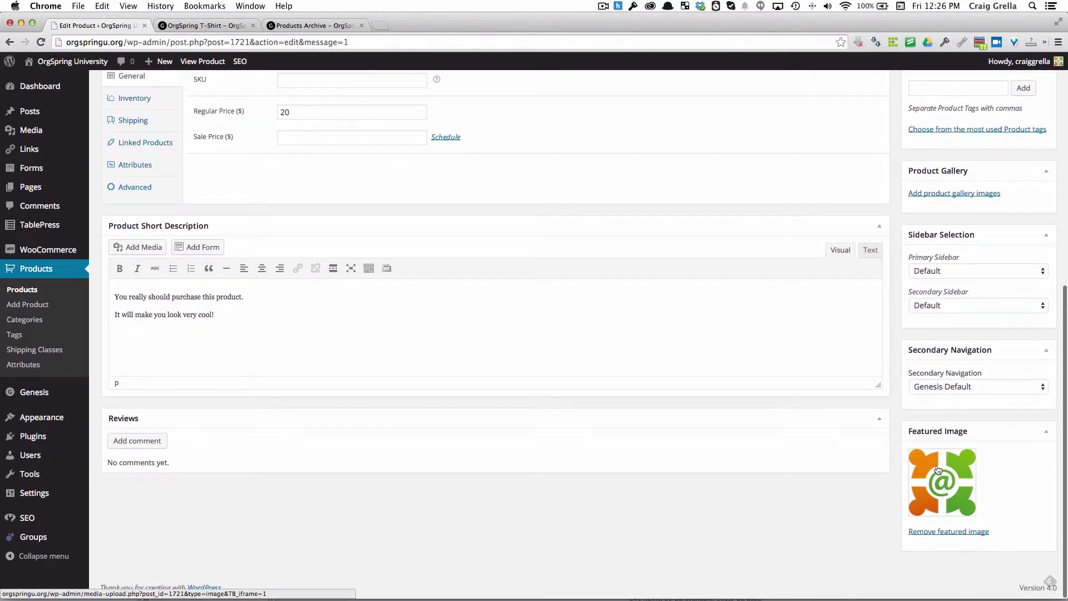
scroll(532, 277, "up", 10)
left_click(174, 28)
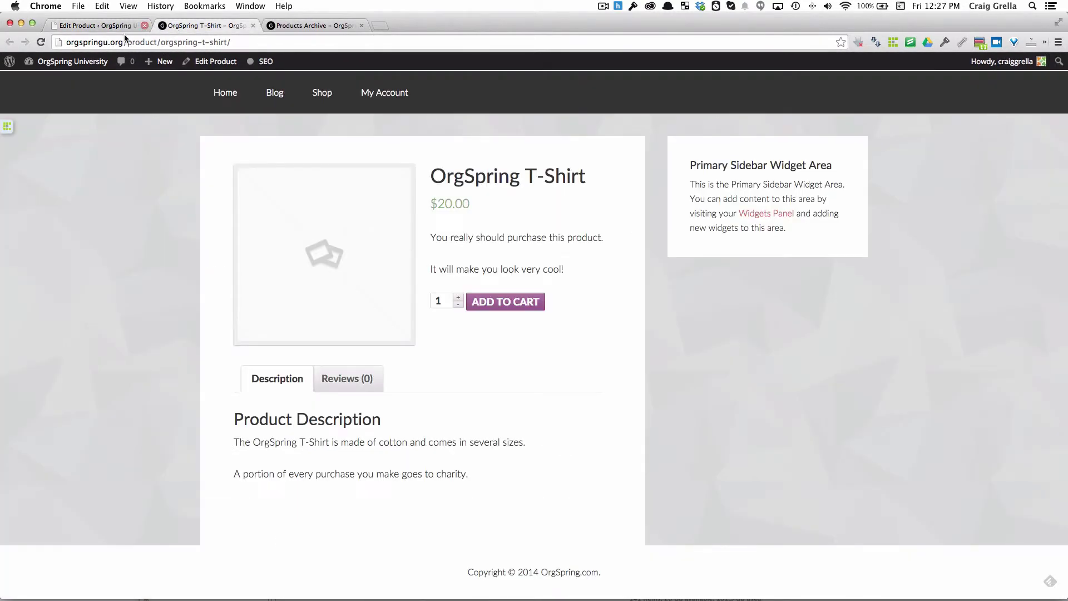
left_click(42, 44)
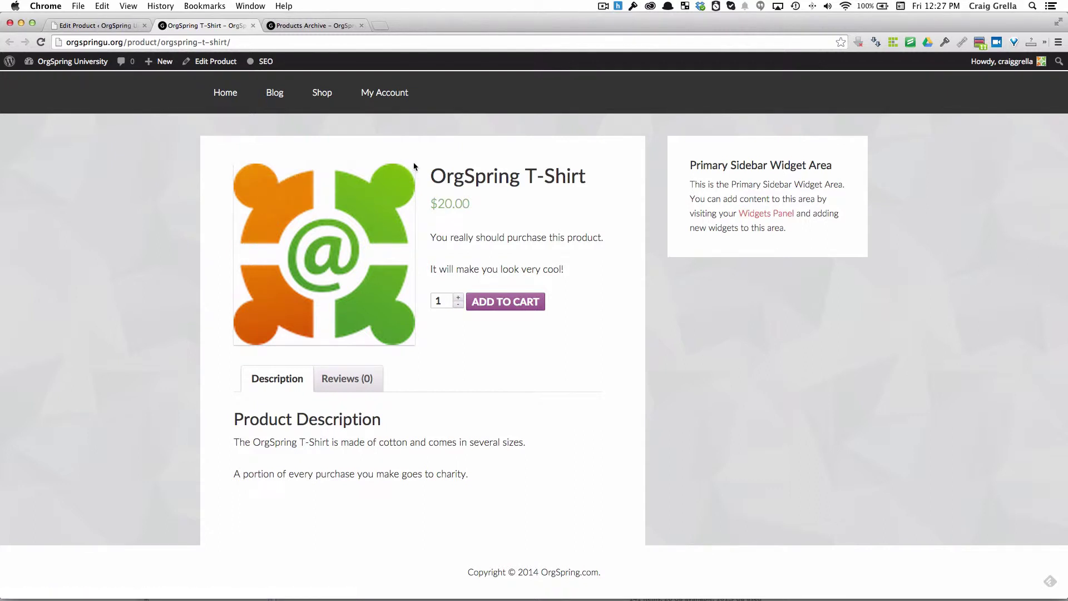
Remove the @ logo from the T-Shirt's featured image slot
left_click(112, 25)
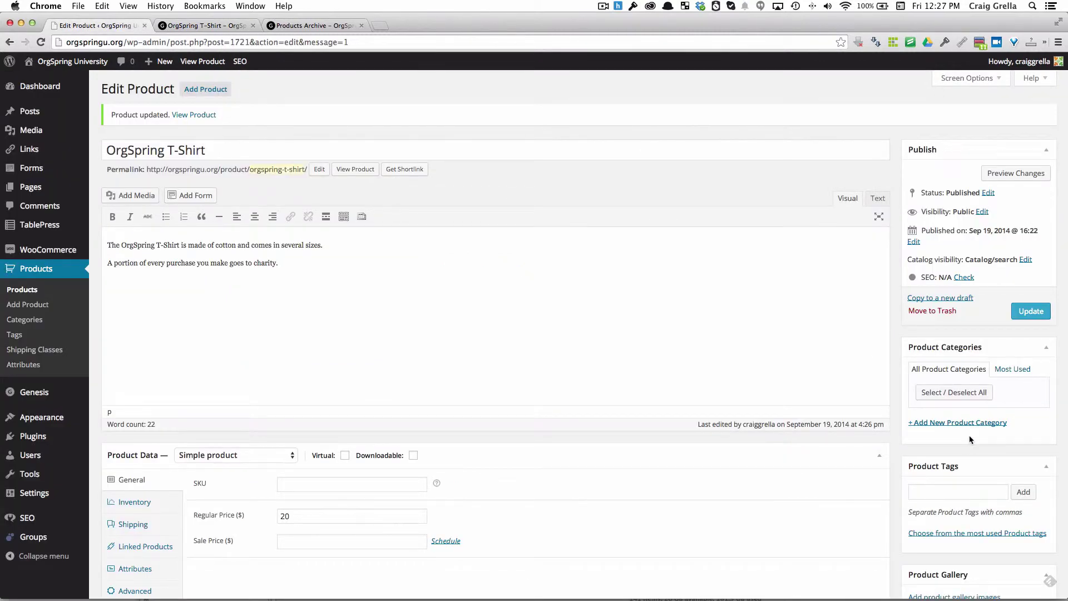
scroll(969, 441, "down", 7)
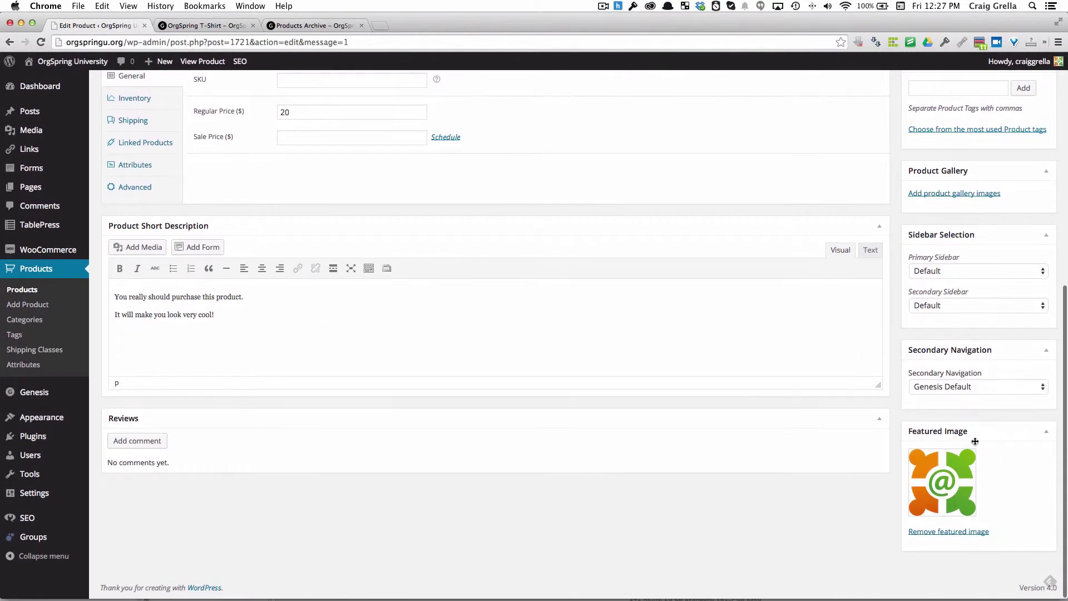
left_click(978, 536)
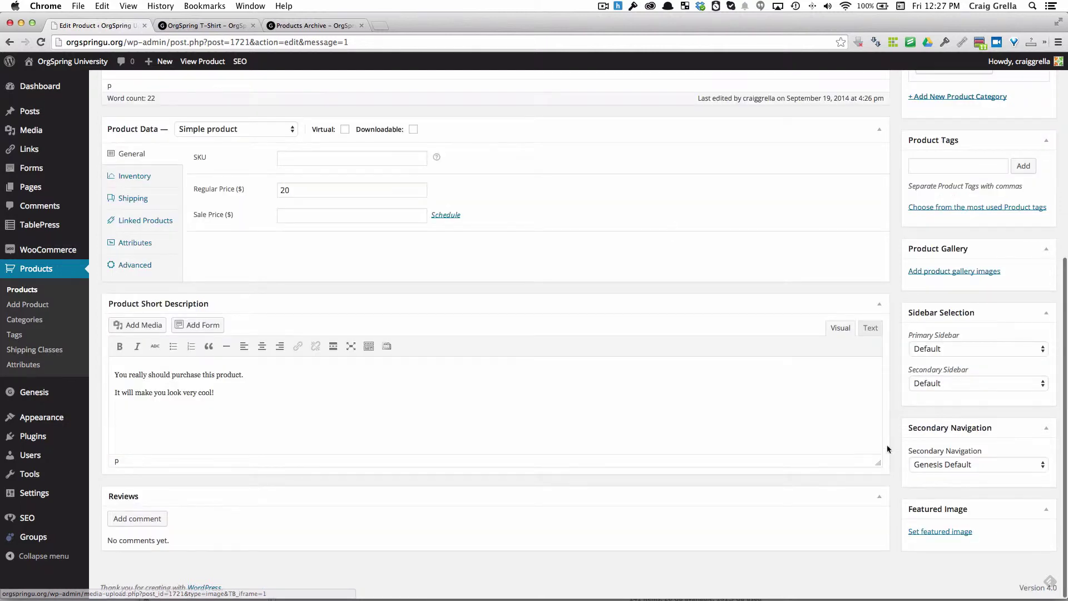
Set canola2.jpg, the canola field photo, as the featured image and update the product
left_click(933, 533)
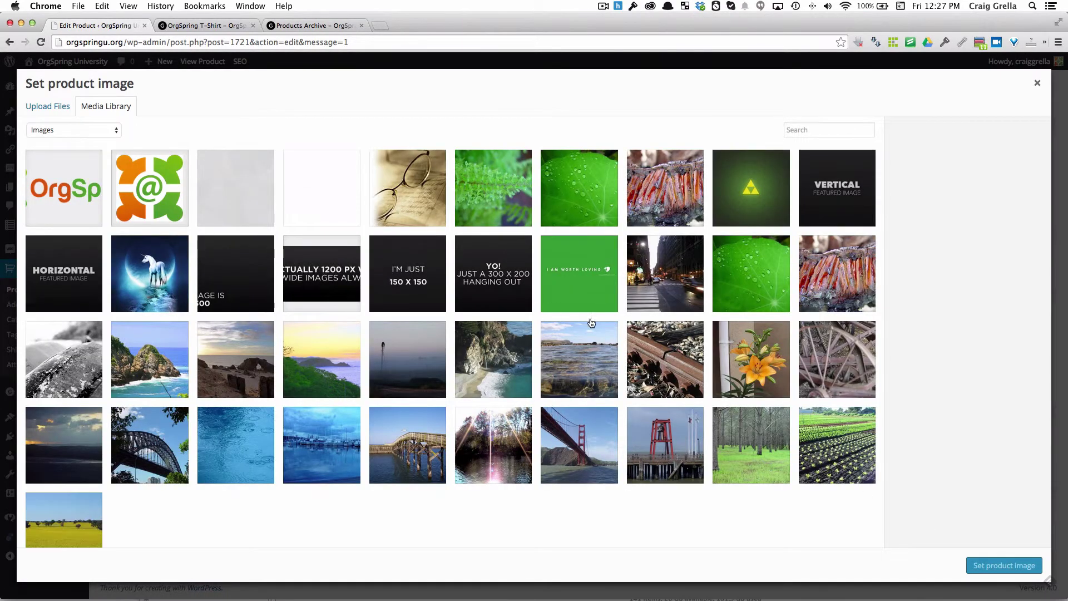
left_click(671, 450)
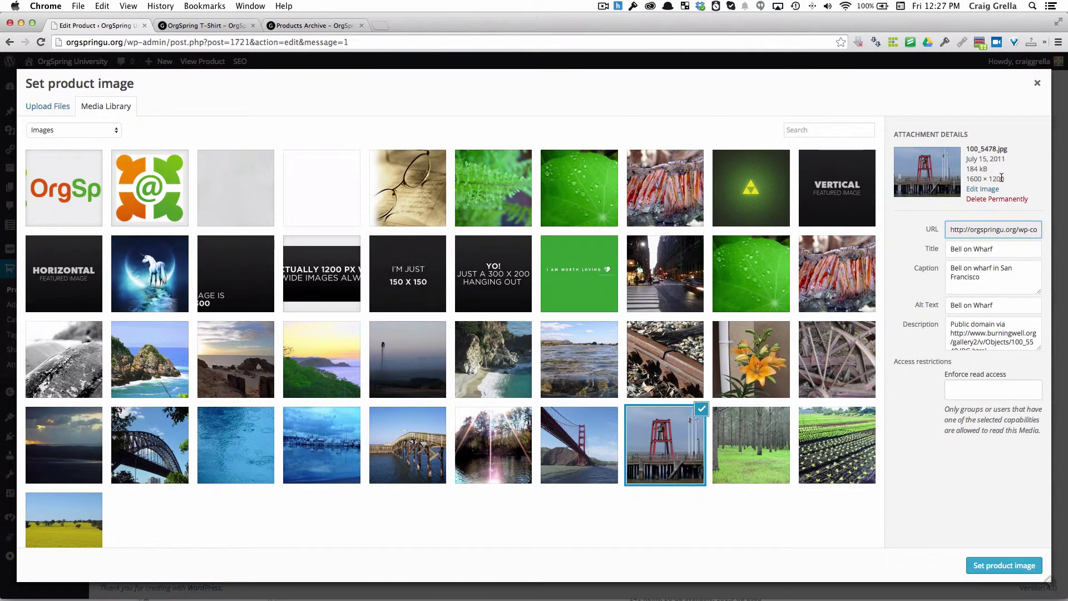
left_click(736, 177)
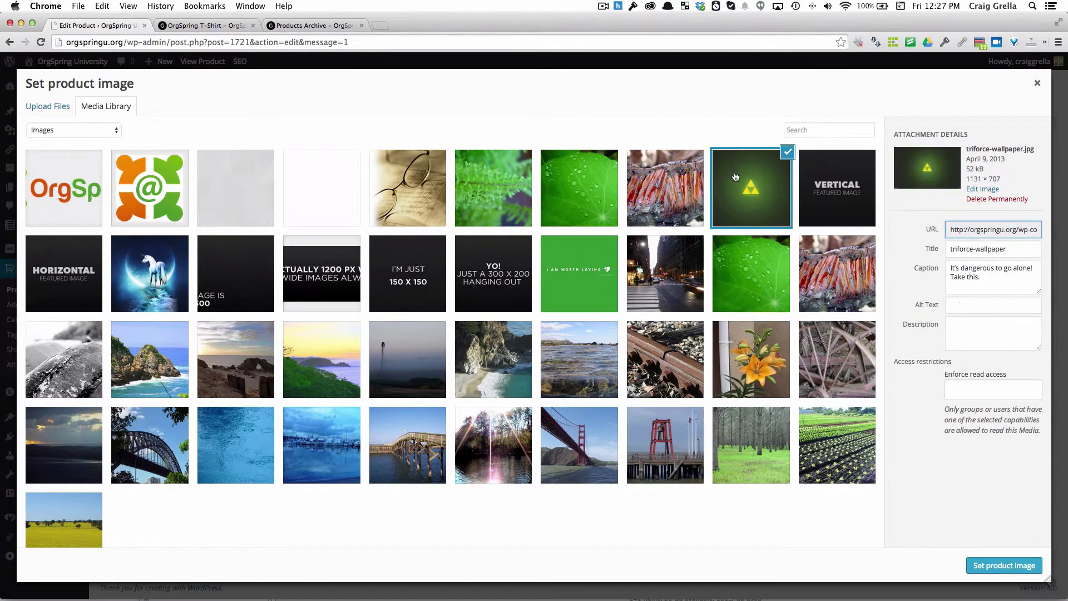
left_click(844, 191)
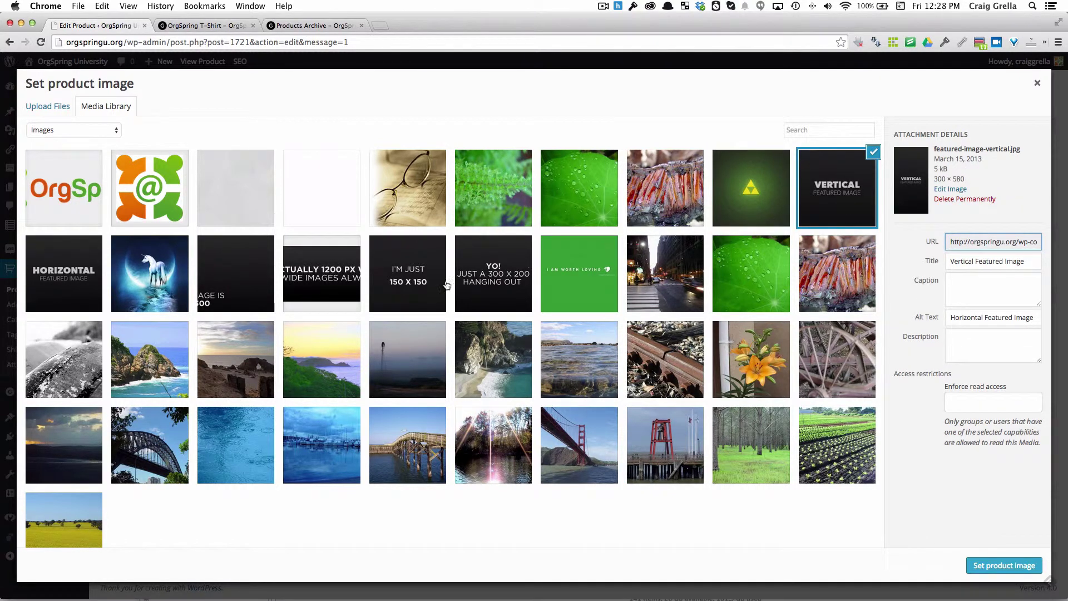
left_click(259, 354)
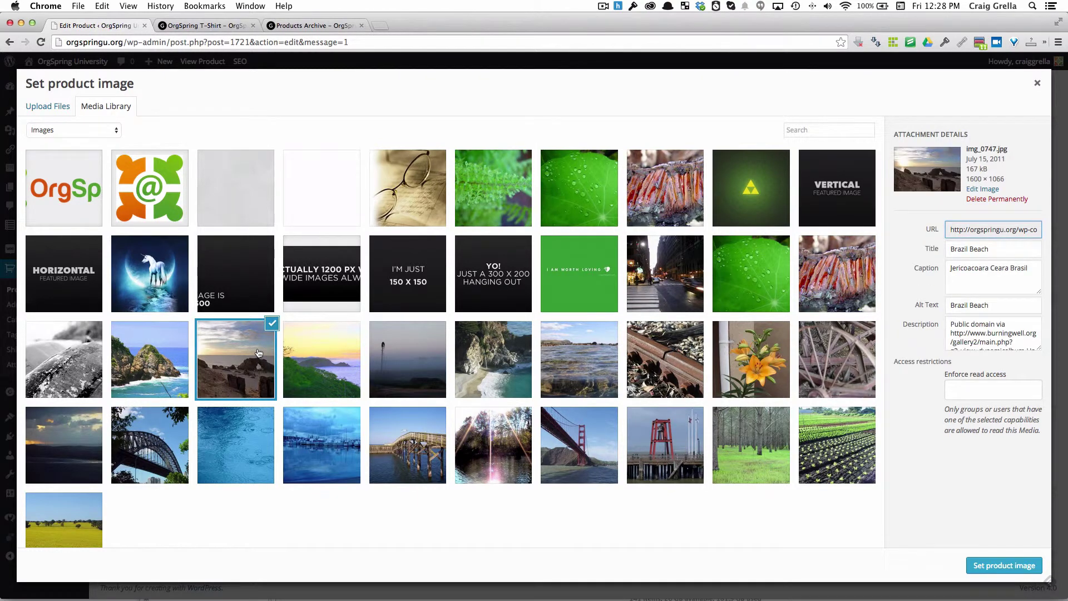
left_click(89, 513)
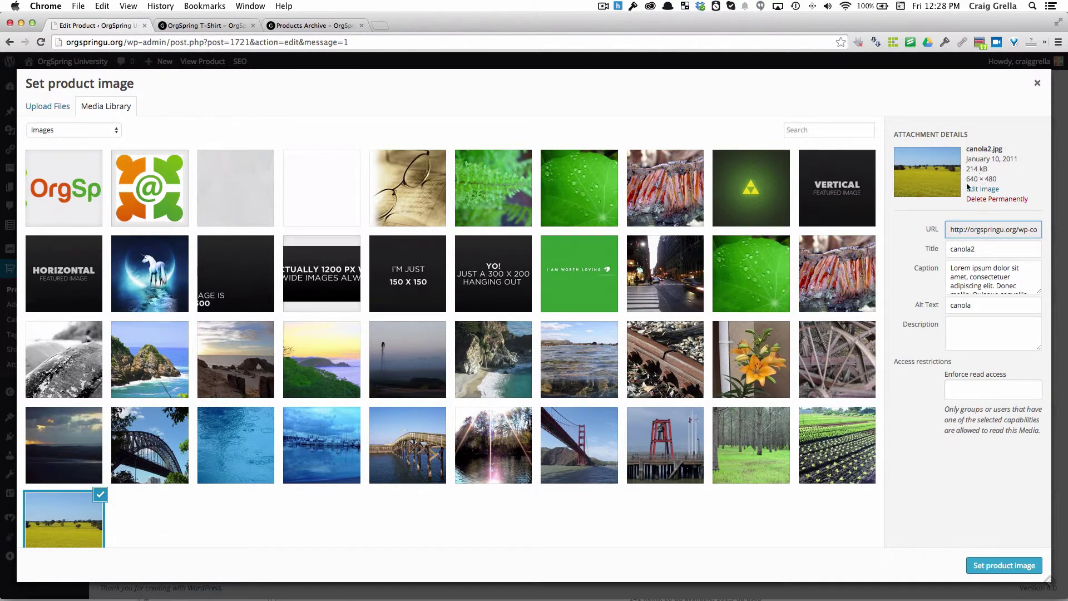
left_click(996, 567)
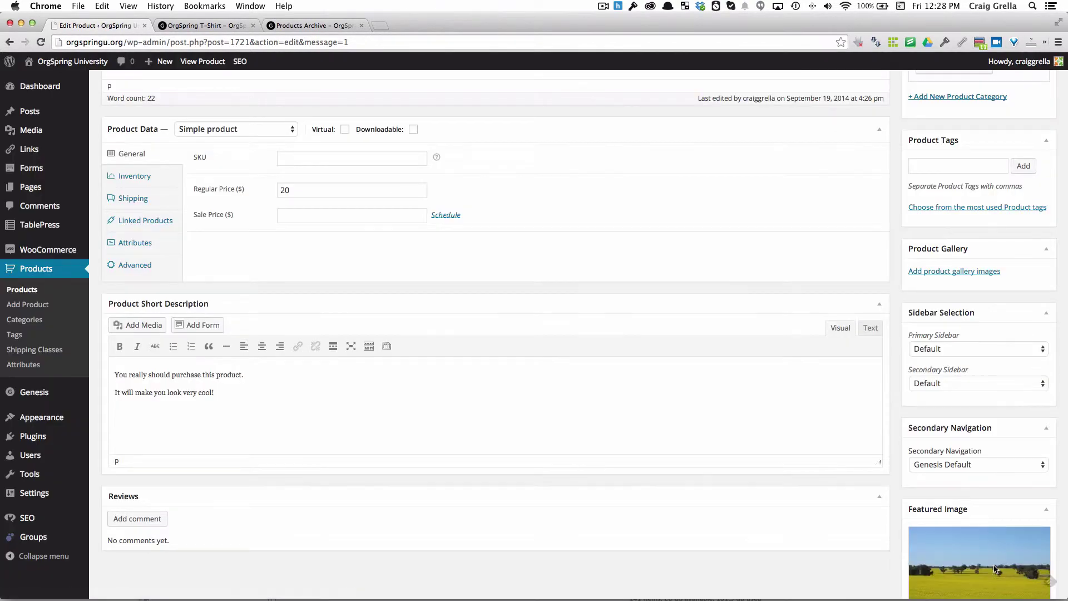
scroll(991, 501, "down", 3)
scroll(990, 492, "up", 10)
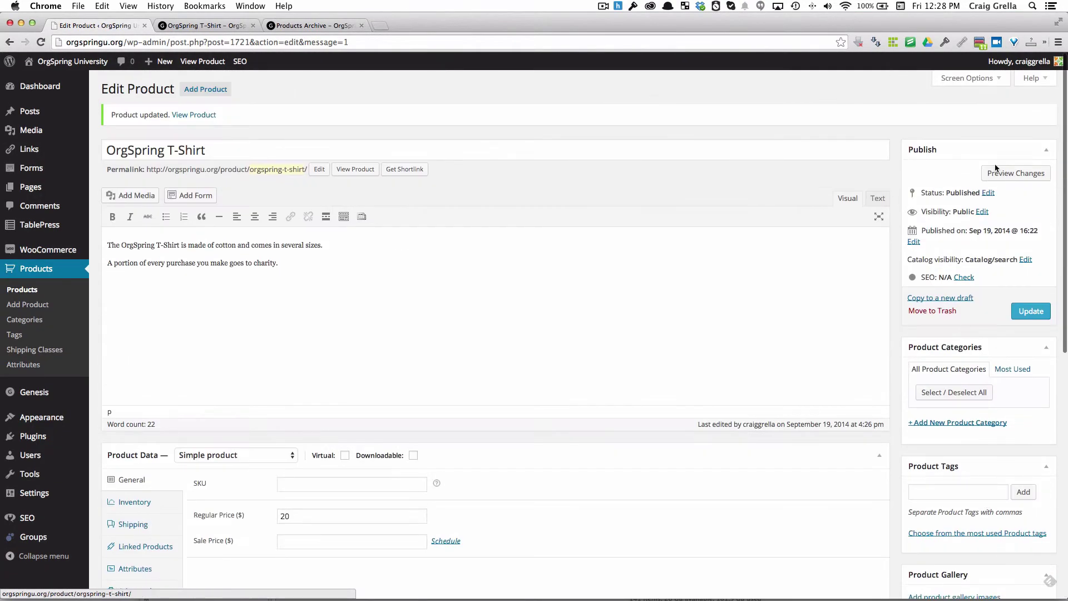
left_click(1032, 311)
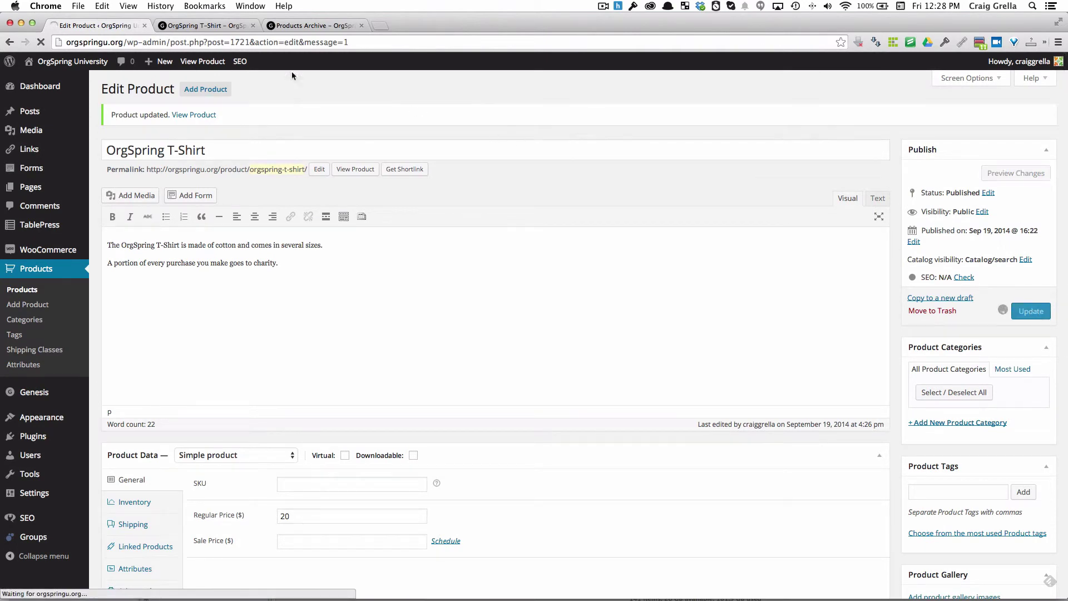
left_click(203, 28)
left_click(42, 42)
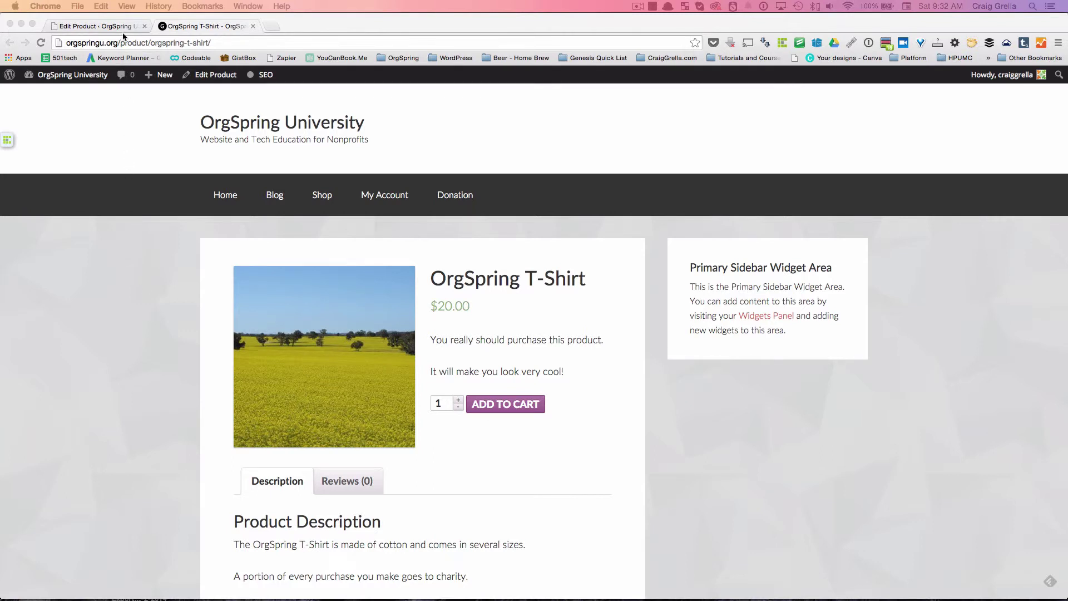
left_click(496, 460)
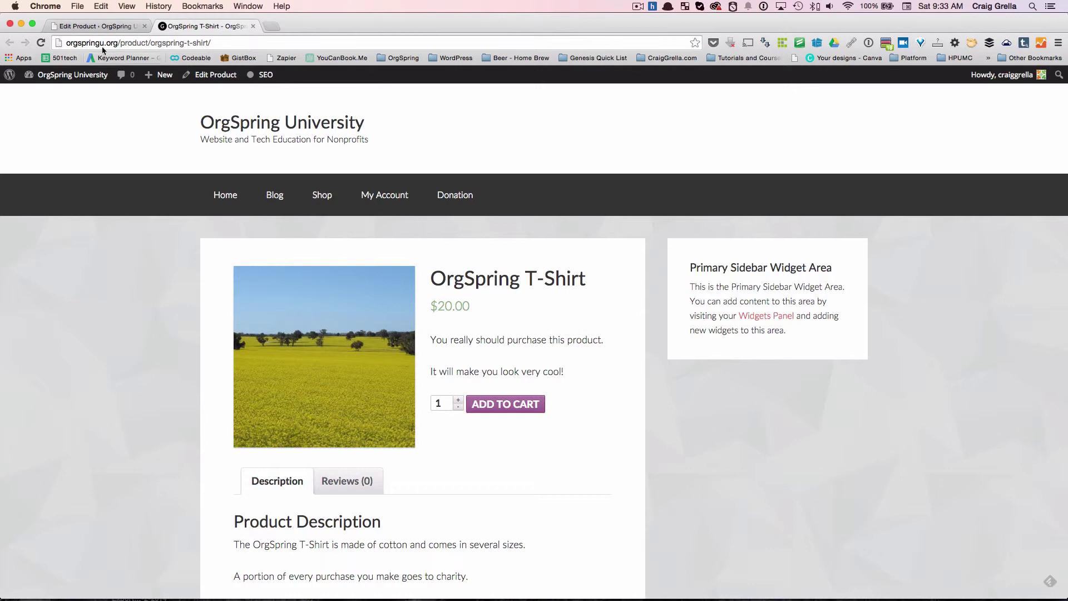
Add the black-and-white boat, rocky sea, beach arch and sunset coast photos to the Product Gallery
left_click(109, 25)
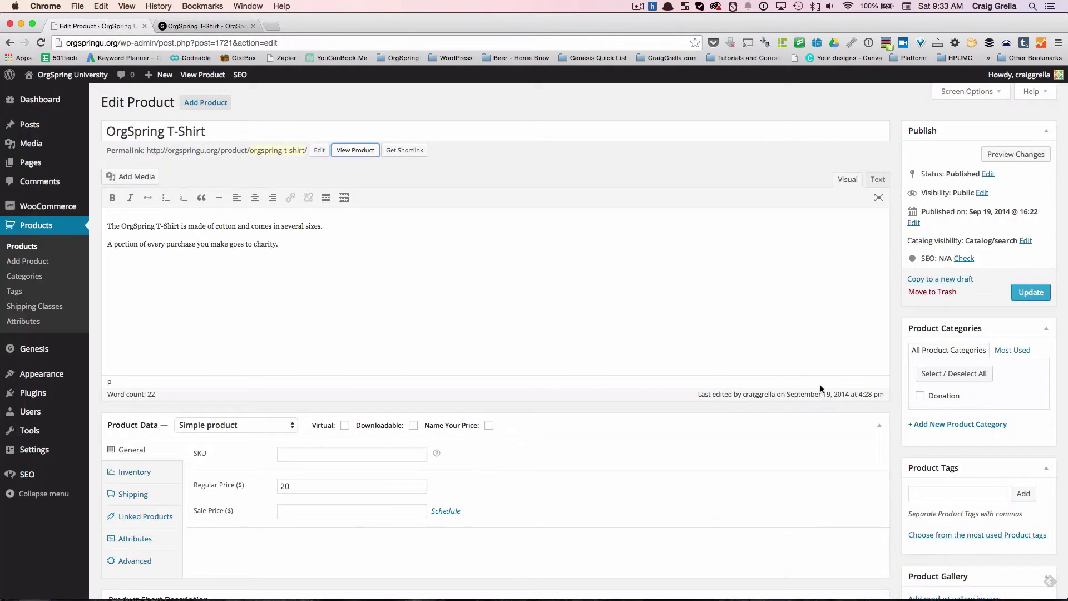
scroll(910, 405, "down", 5)
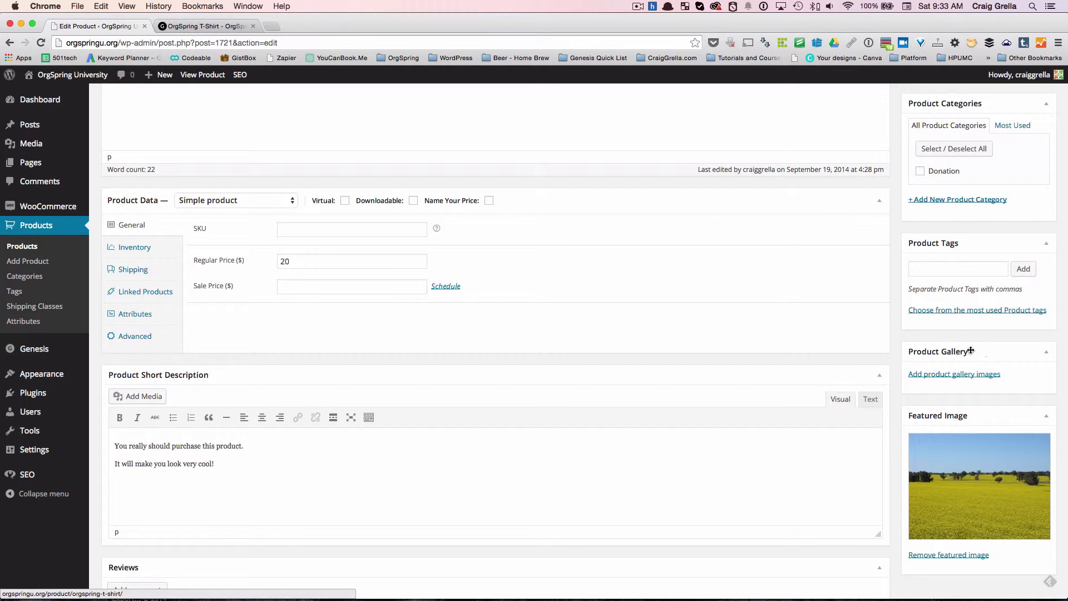
left_click(935, 380)
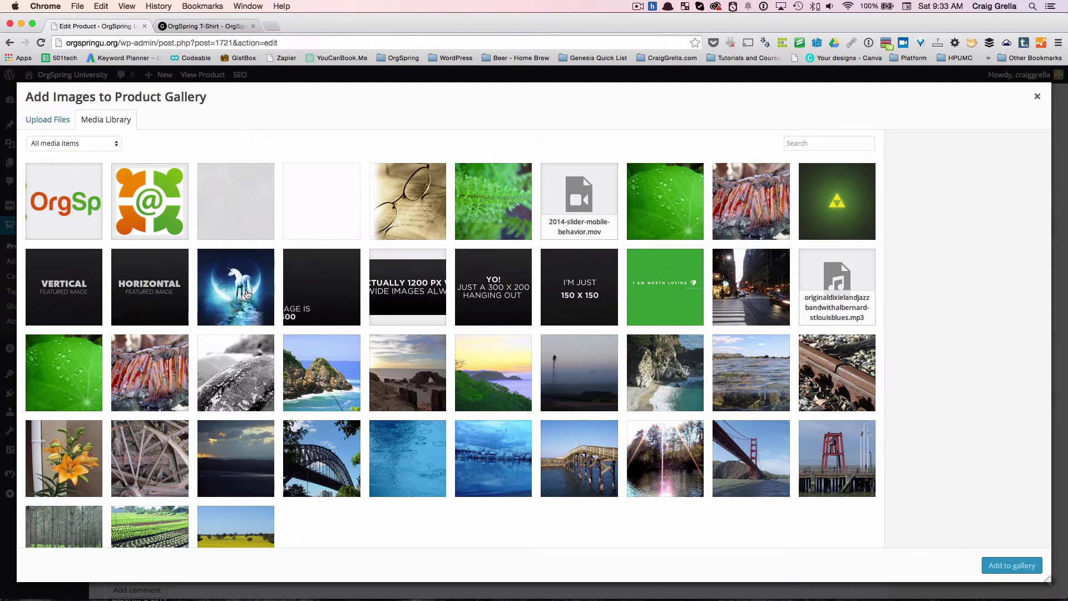
left_click(224, 389)
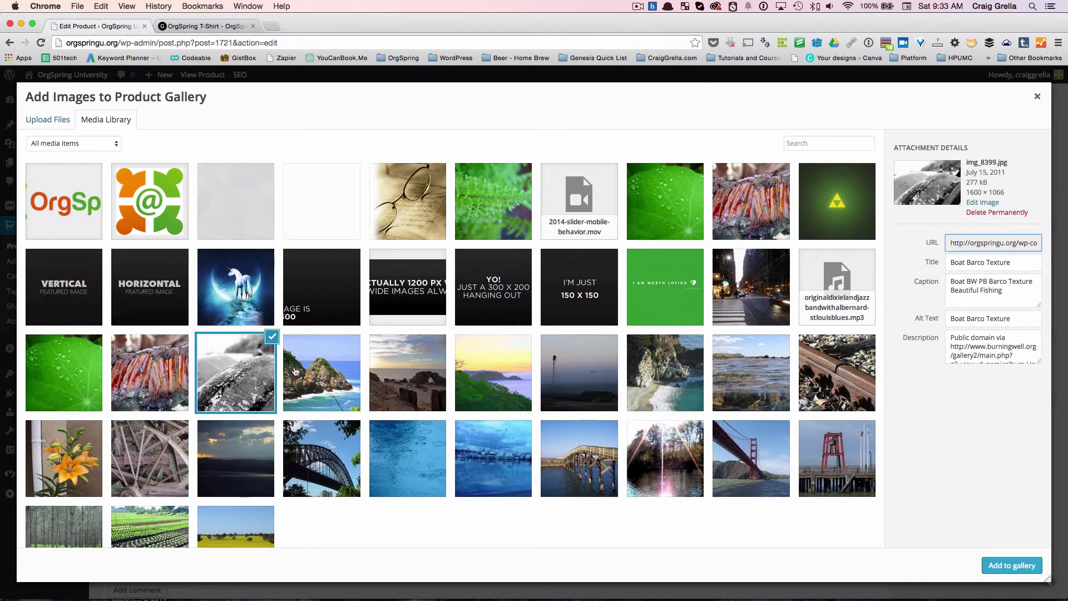
left_click(320, 368)
left_click(397, 371)
left_click(462, 380)
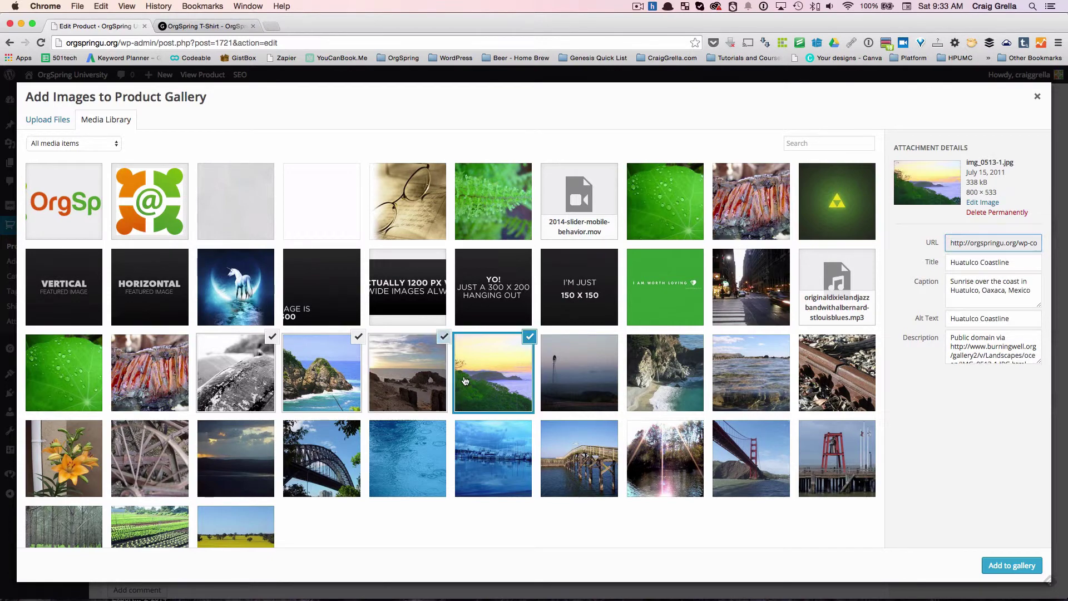
left_click(1013, 566)
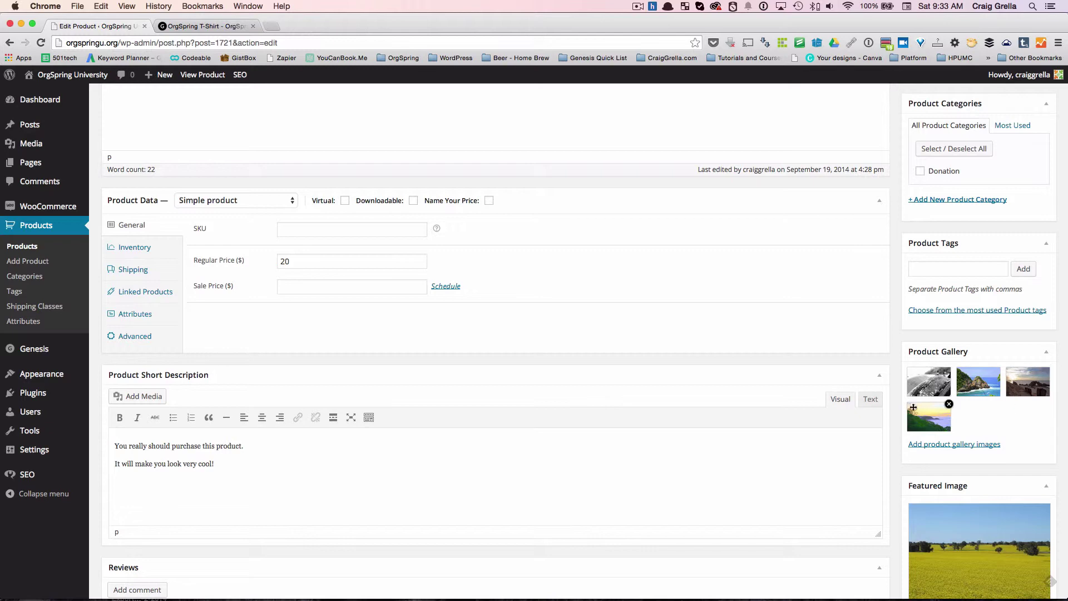
Update the T-shirt product and reload its live product page
scroll(957, 432, "up", 5)
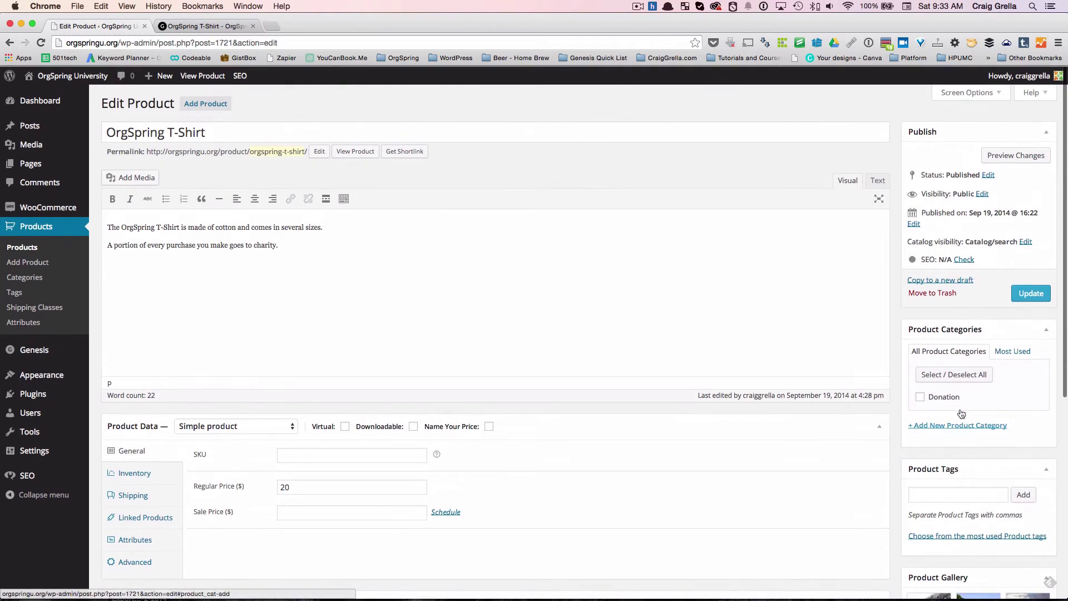
left_click(1032, 290)
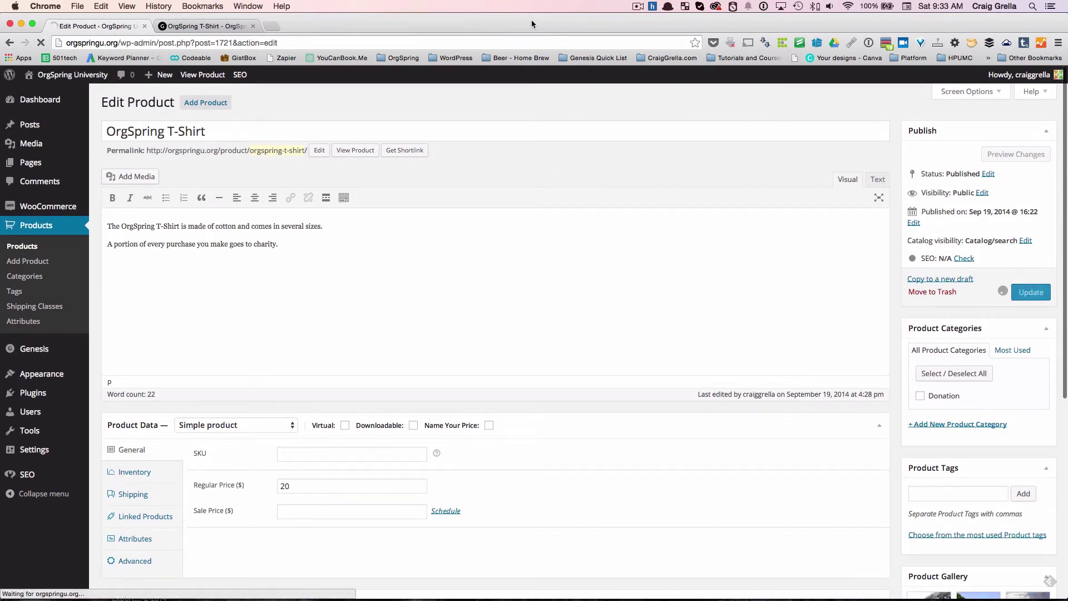
left_click(209, 27)
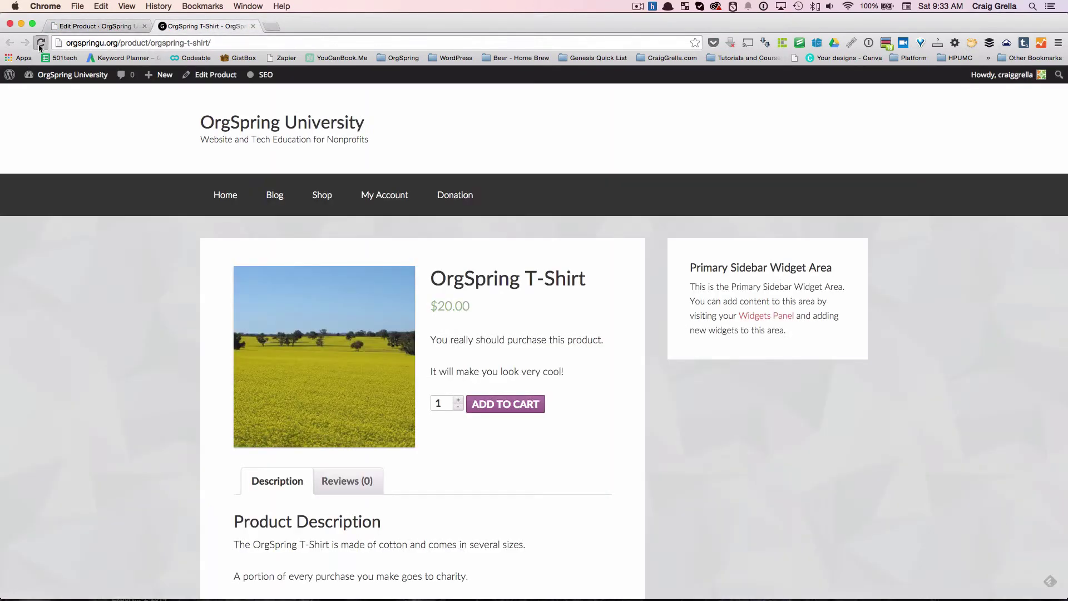
left_click(41, 43)
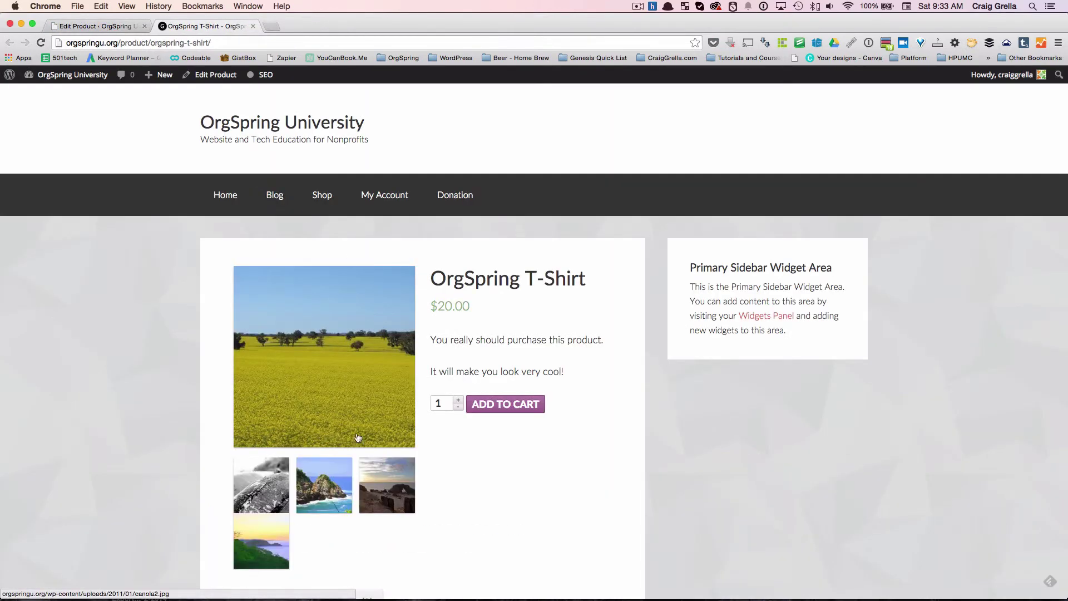
scroll(442, 472, "down", 3)
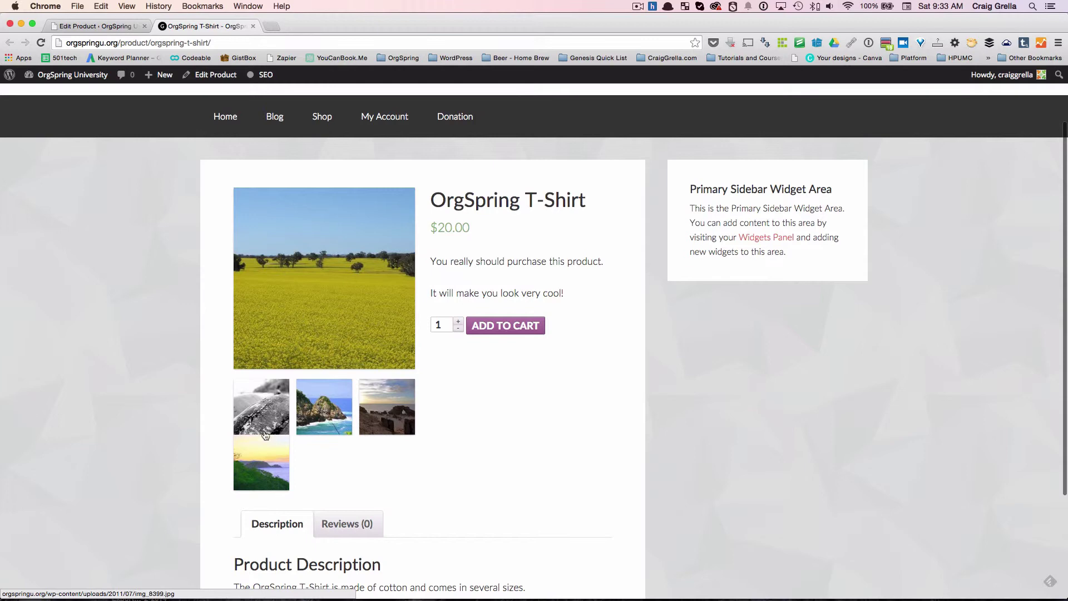
Open a gallery thumbnail in the lightbox, step through three images, then close it
left_click(311, 411)
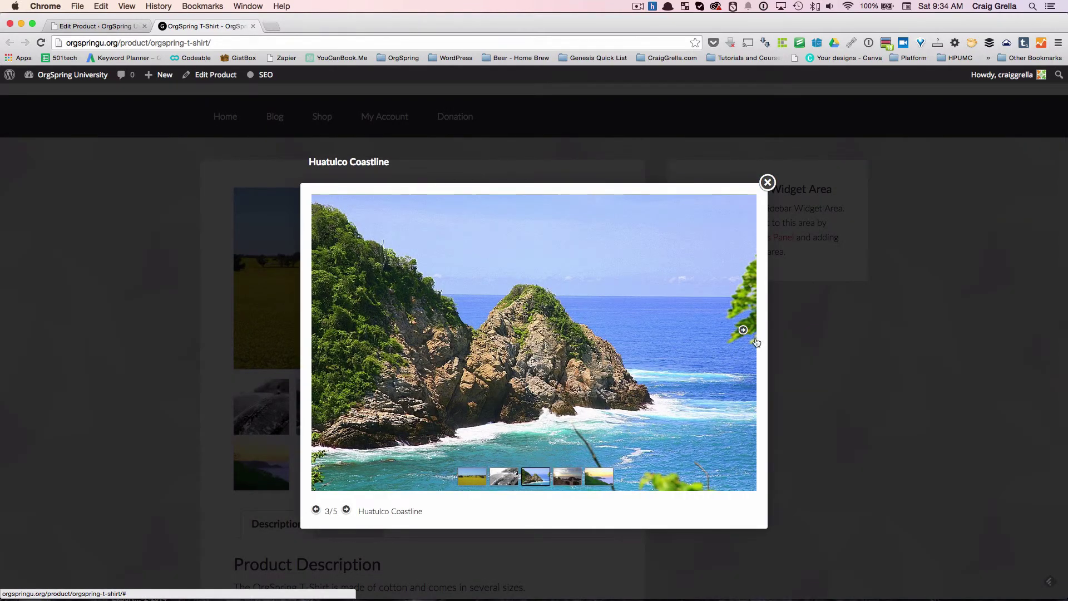
left_click(745, 330)
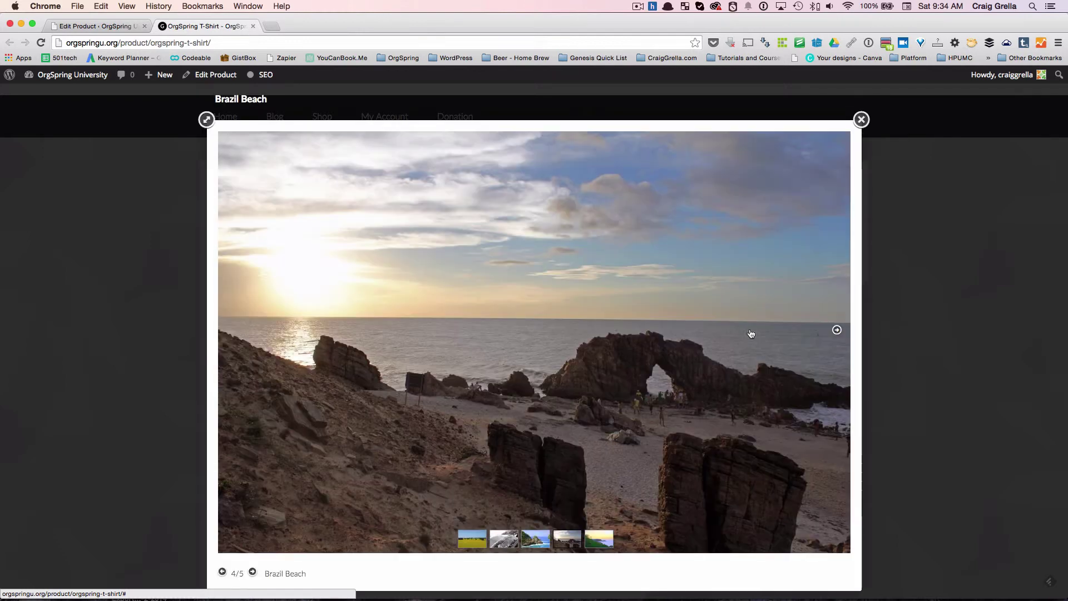
left_click(837, 331)
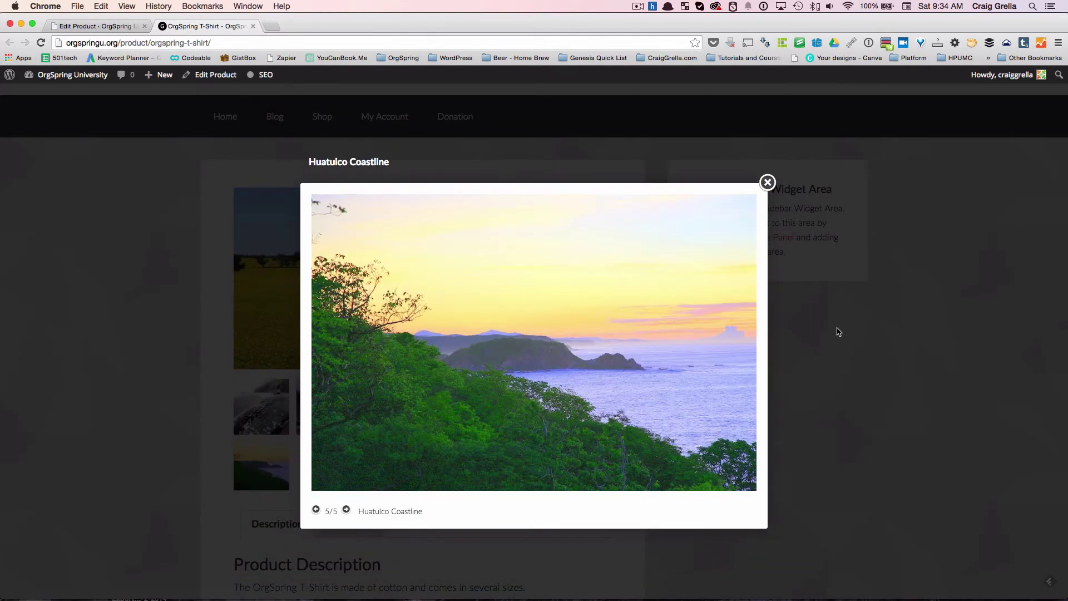
left_click(743, 331)
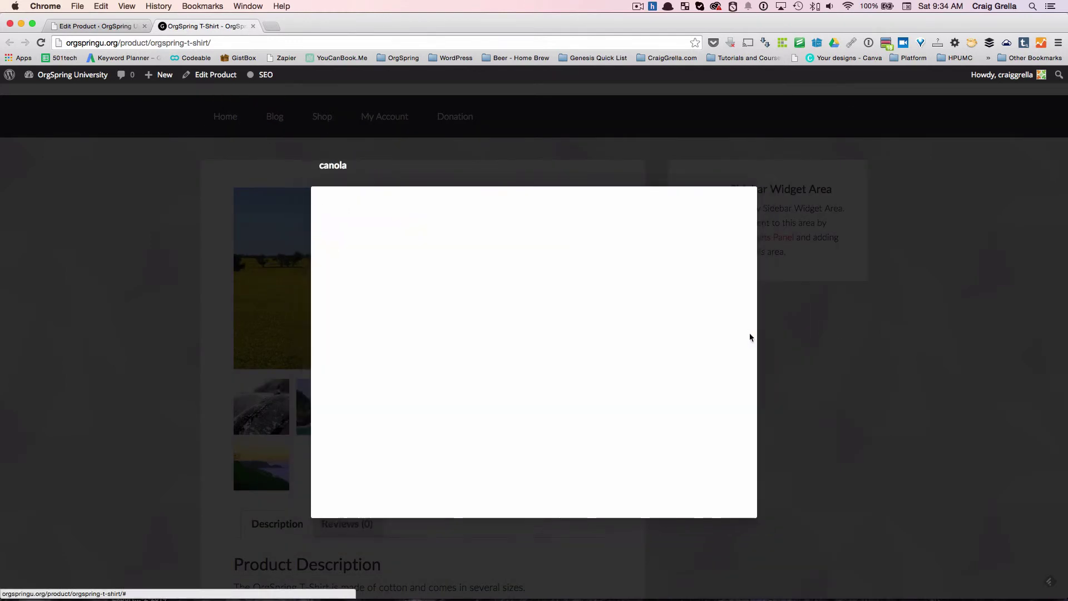
left_click(724, 197)
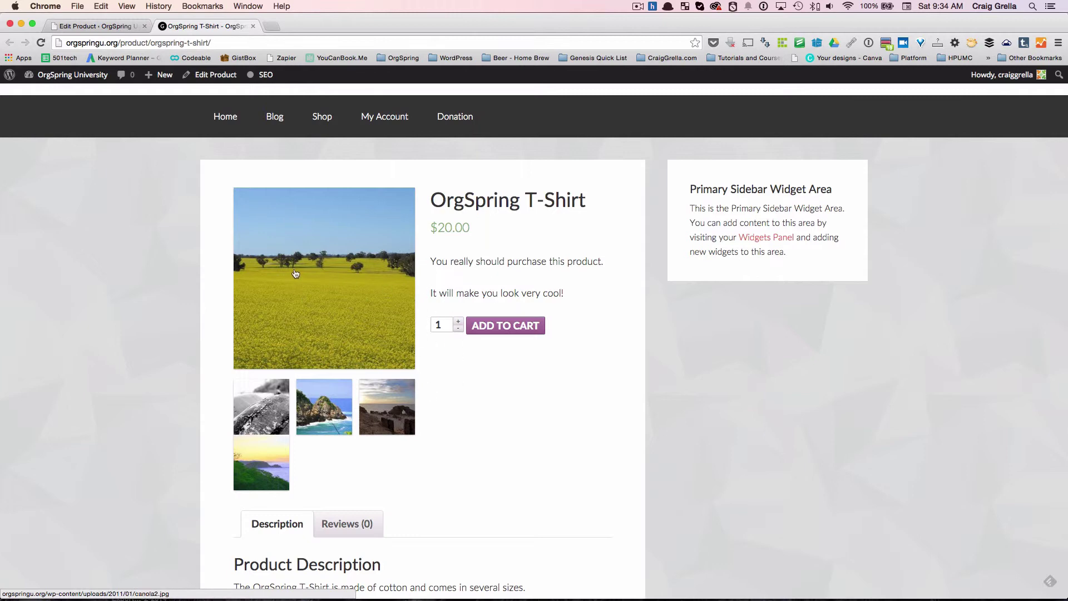
scroll(296, 273, "up", 1)
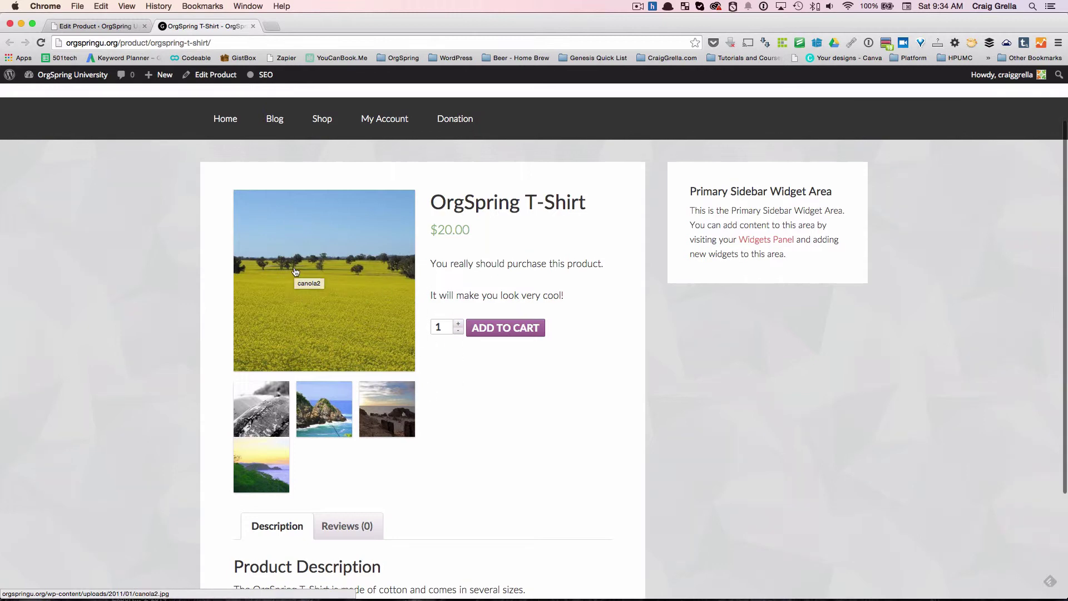
Uncheck Enable Lightbox under Scripts in WooCommerce General settings and save
left_click(117, 29)
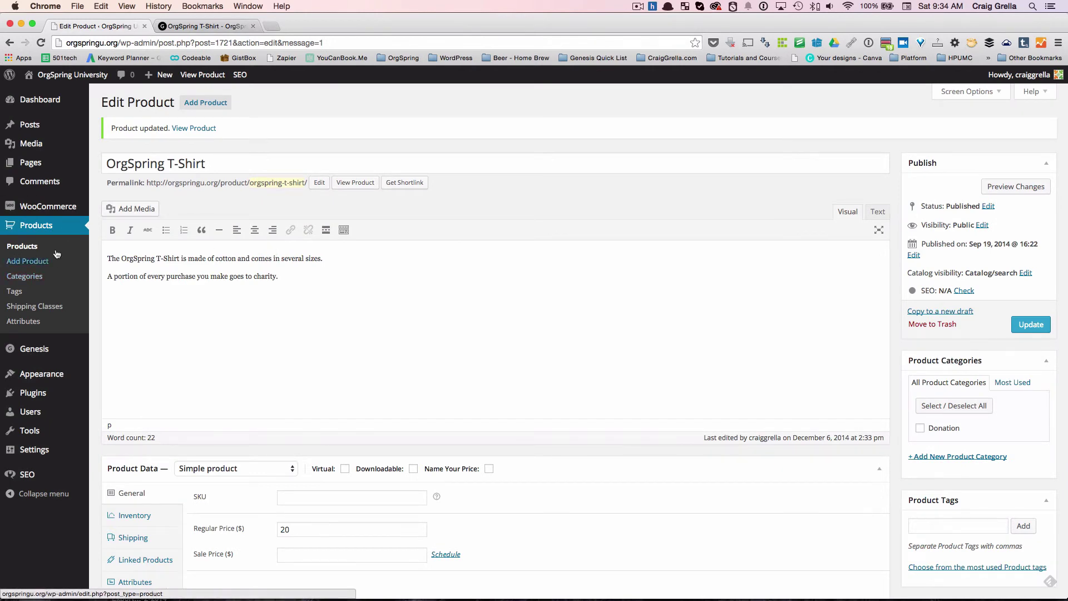
mouse_move(51, 211)
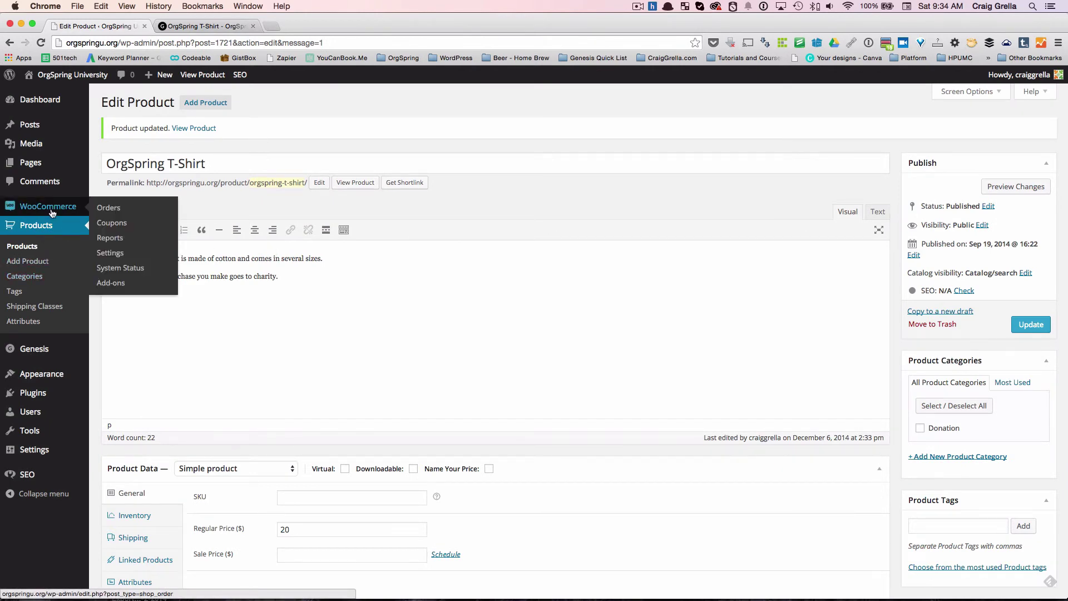
left_click(110, 253)
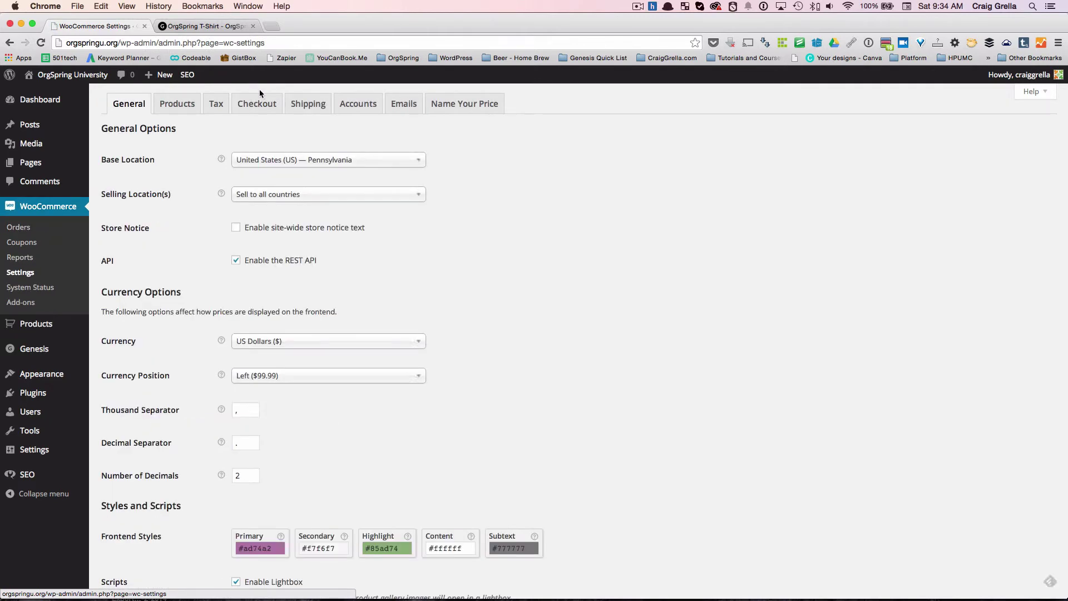
left_click(187, 107)
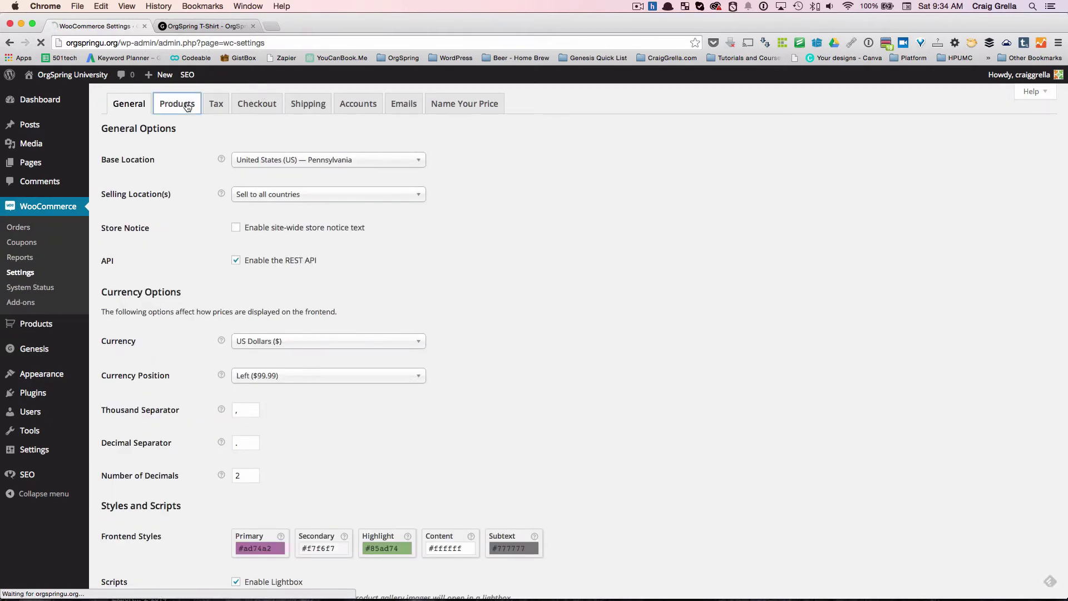
left_click(129, 104)
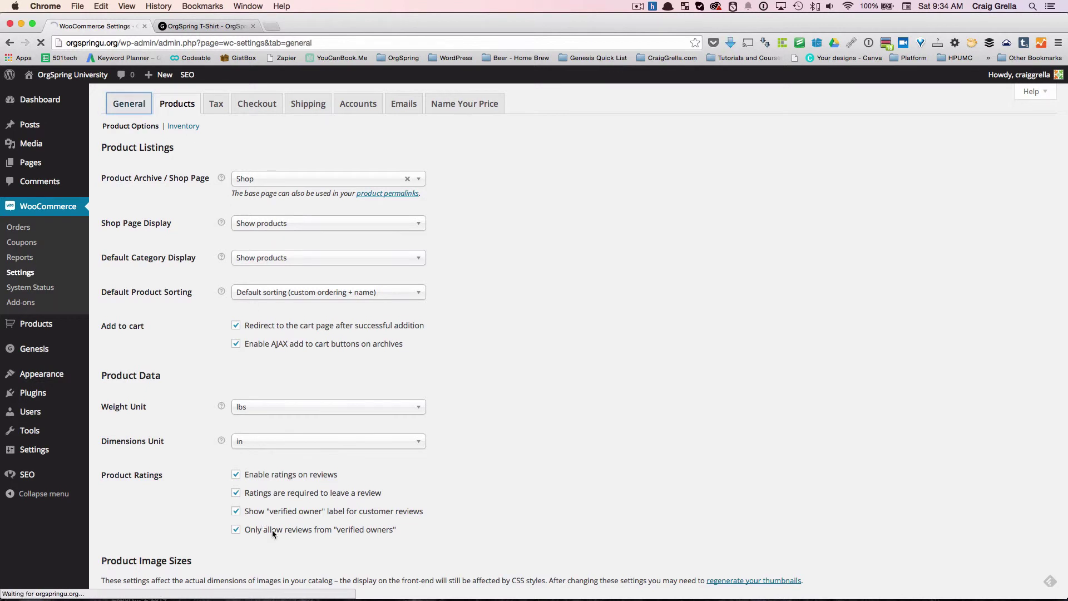
scroll(276, 525, "down", 5)
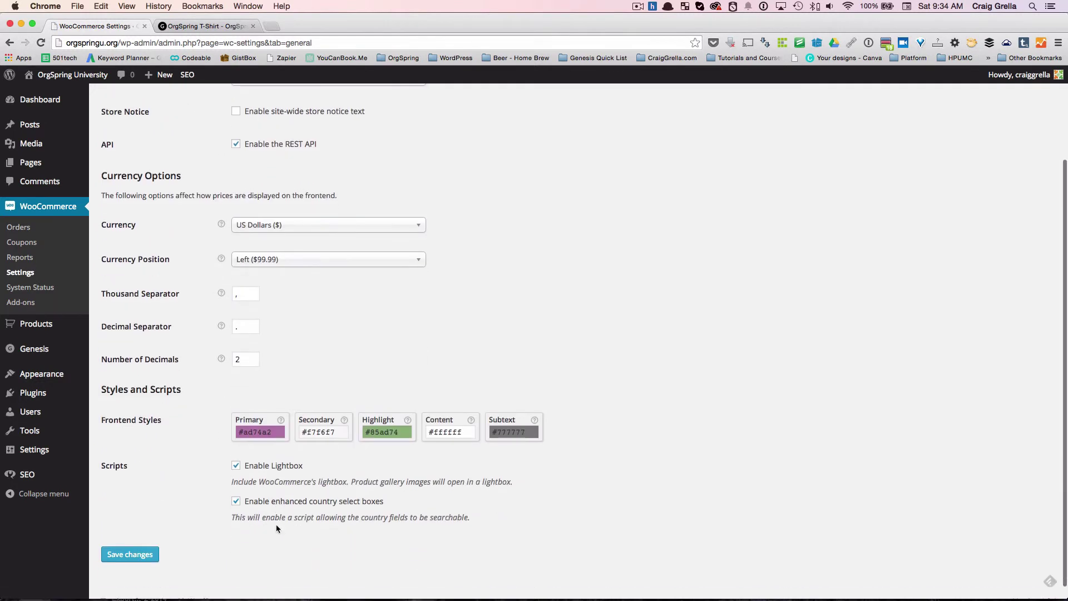
left_click(237, 466)
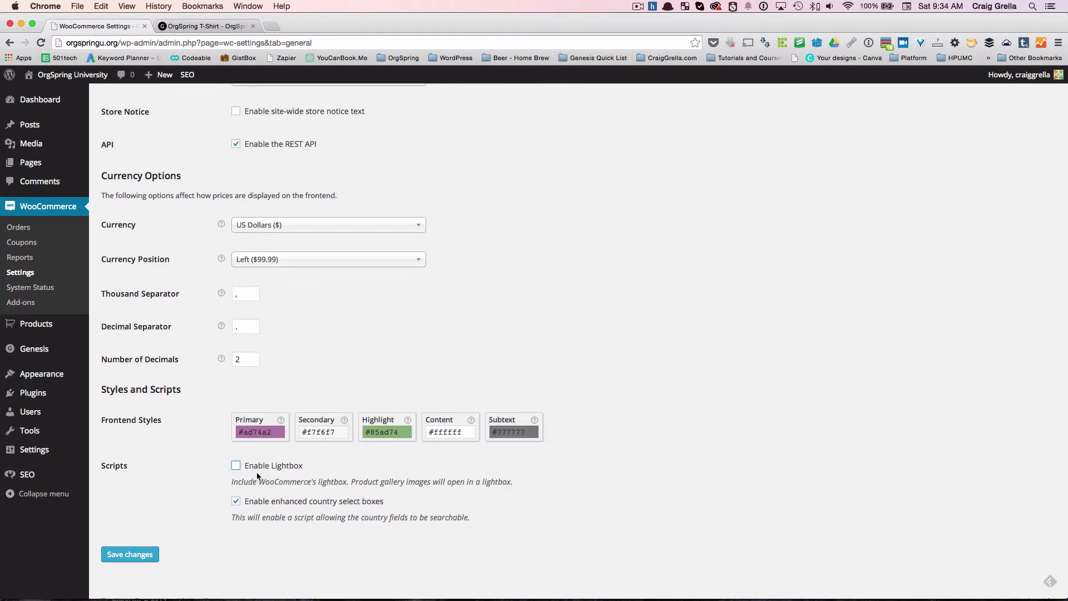
left_click(134, 556)
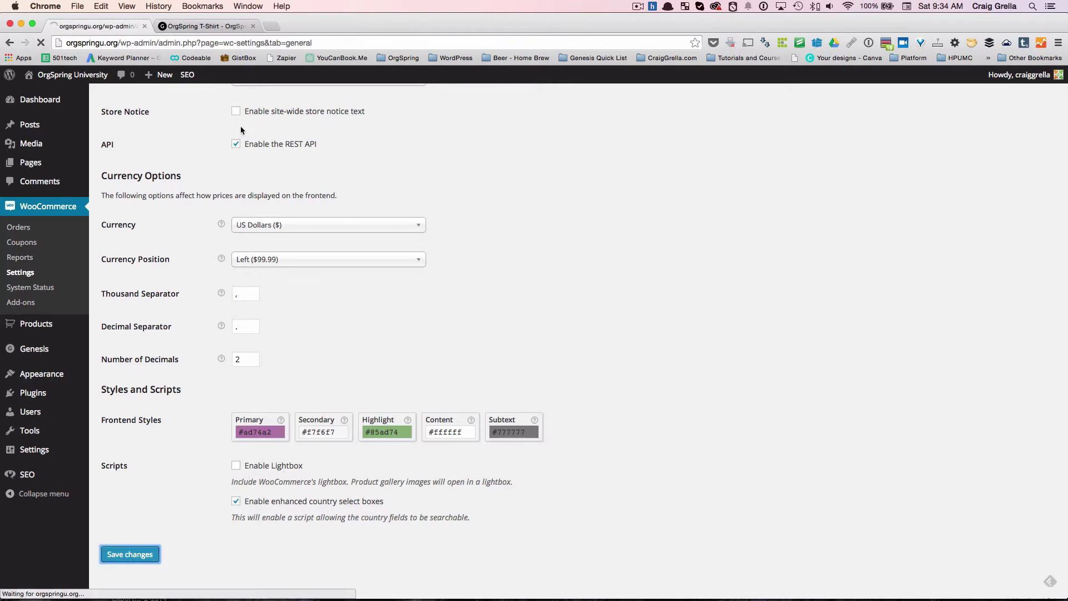
Reload the product page and confirm a gallery thumbnail opens as a bare image file
left_click(203, 26)
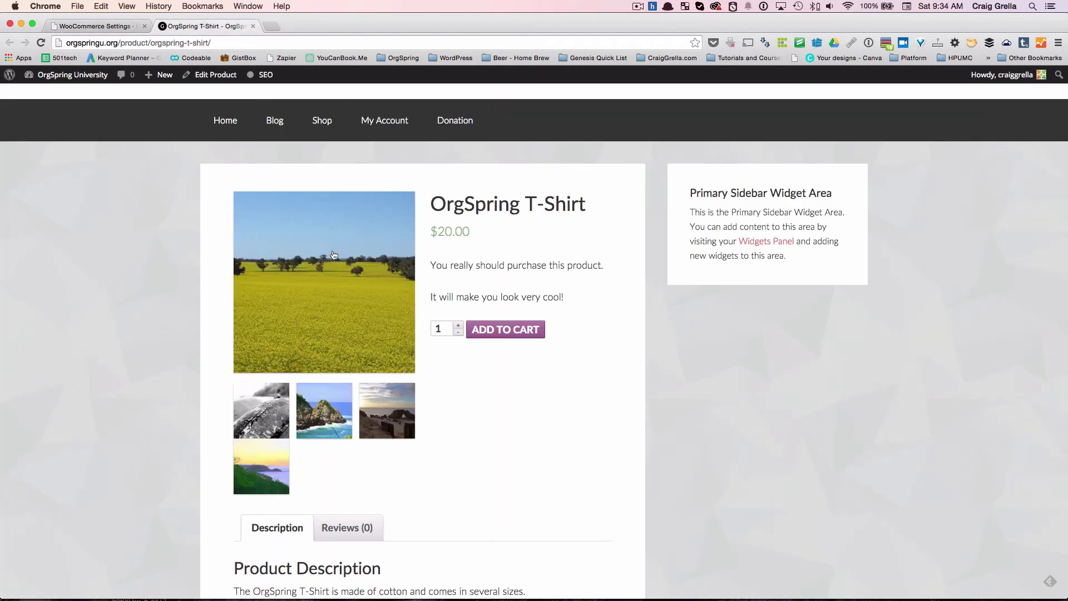
left_click(41, 43)
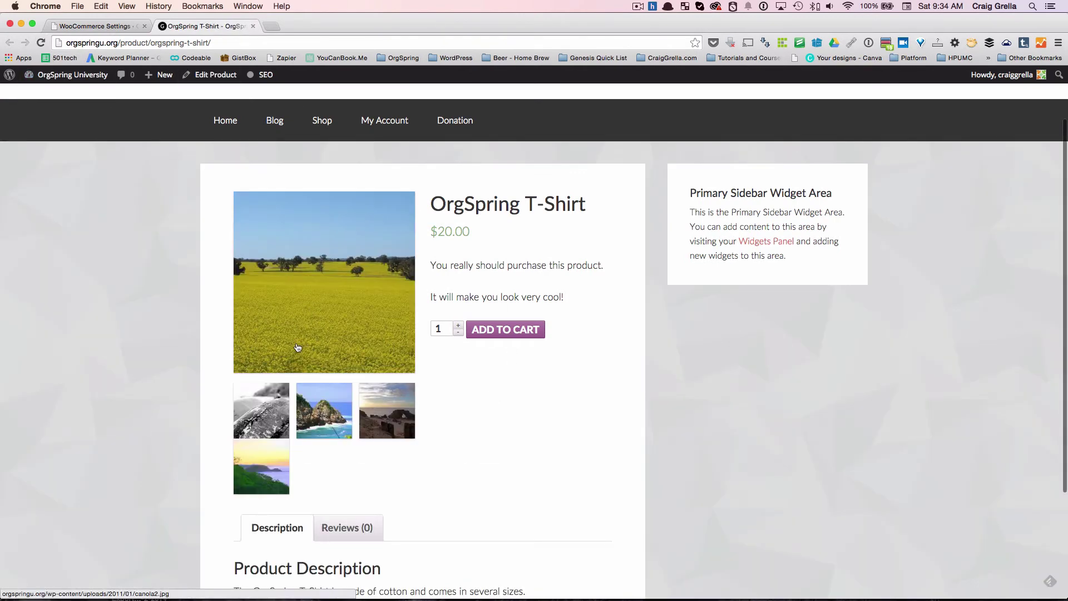
left_click(279, 414)
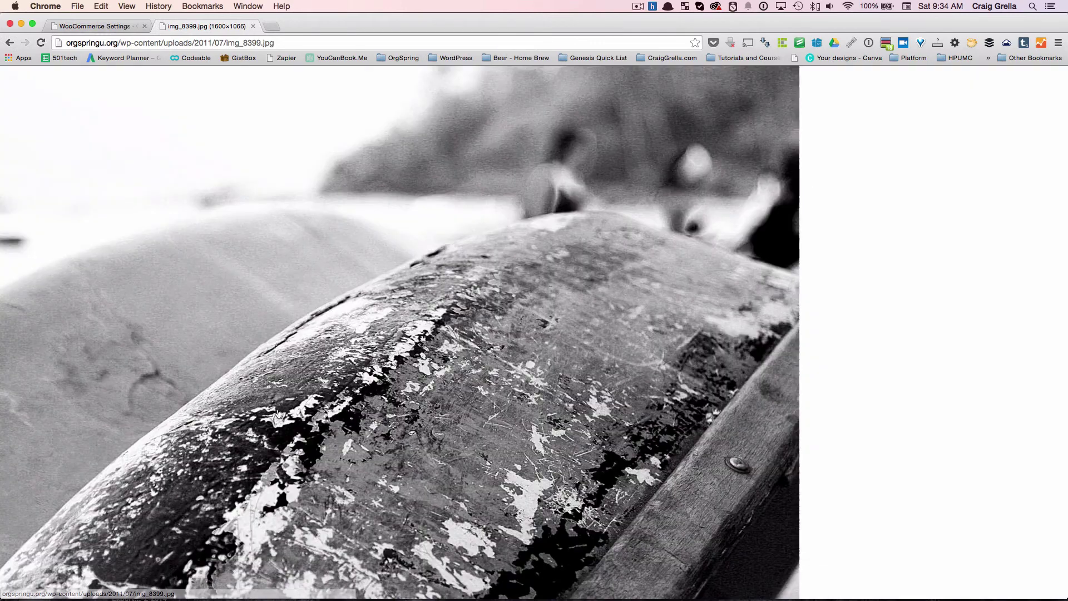
left_click(11, 43)
Re-check Enable Lightbox in the WooCommerce settings and save changes
left_click(86, 26)
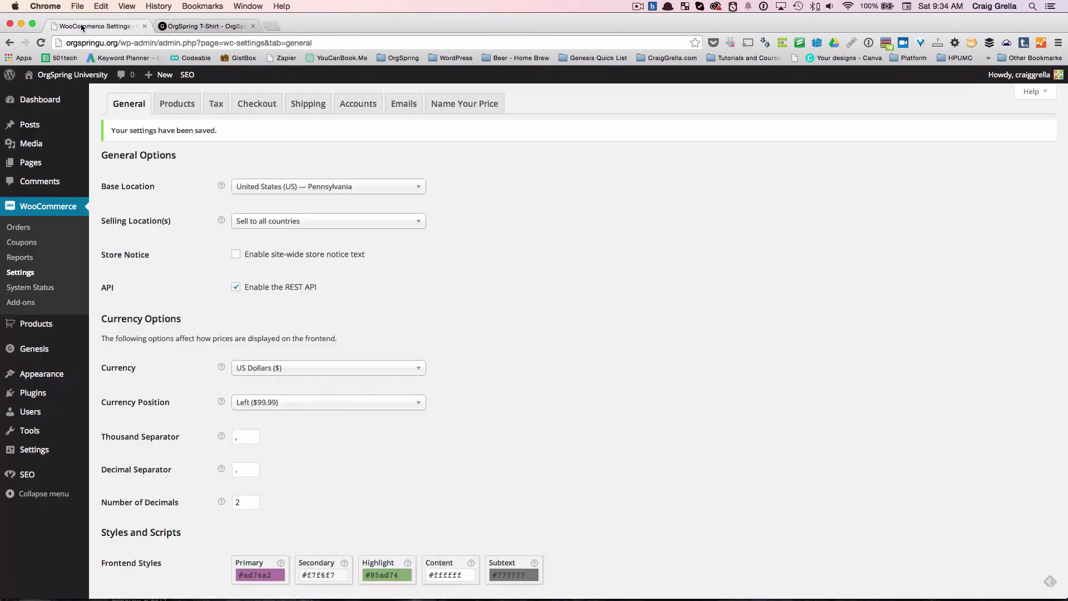
scroll(245, 494, "down", 5)
left_click(236, 452)
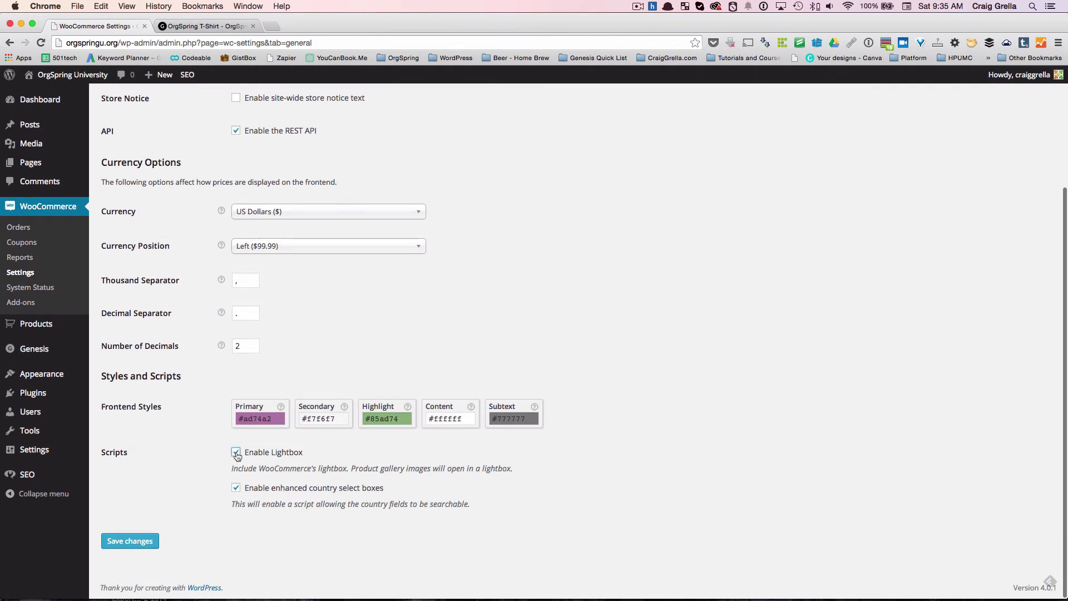
left_click(130, 543)
left_click(190, 26)
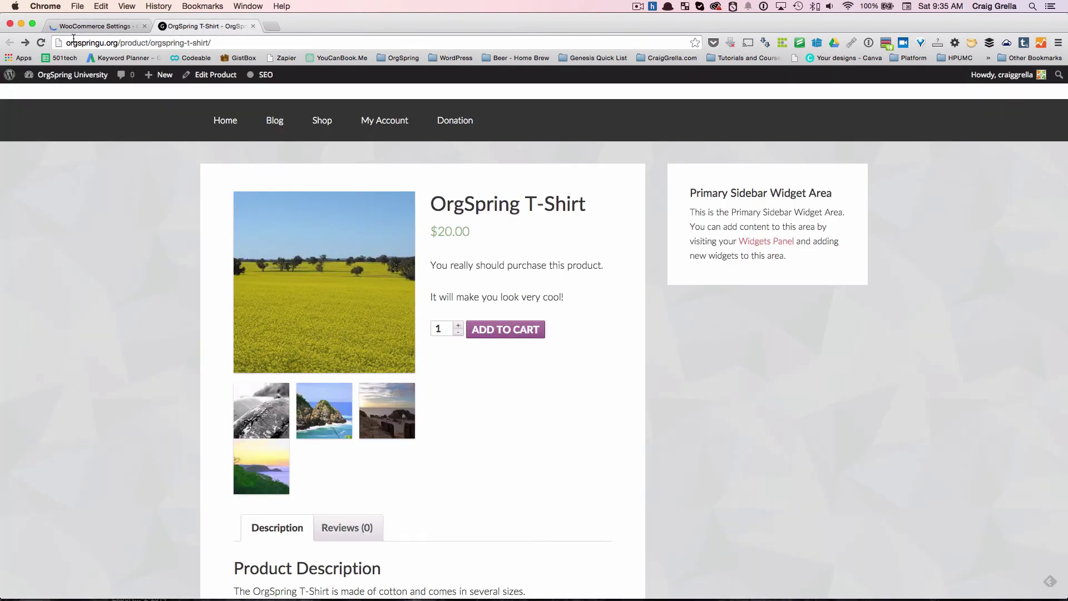
left_click(41, 43)
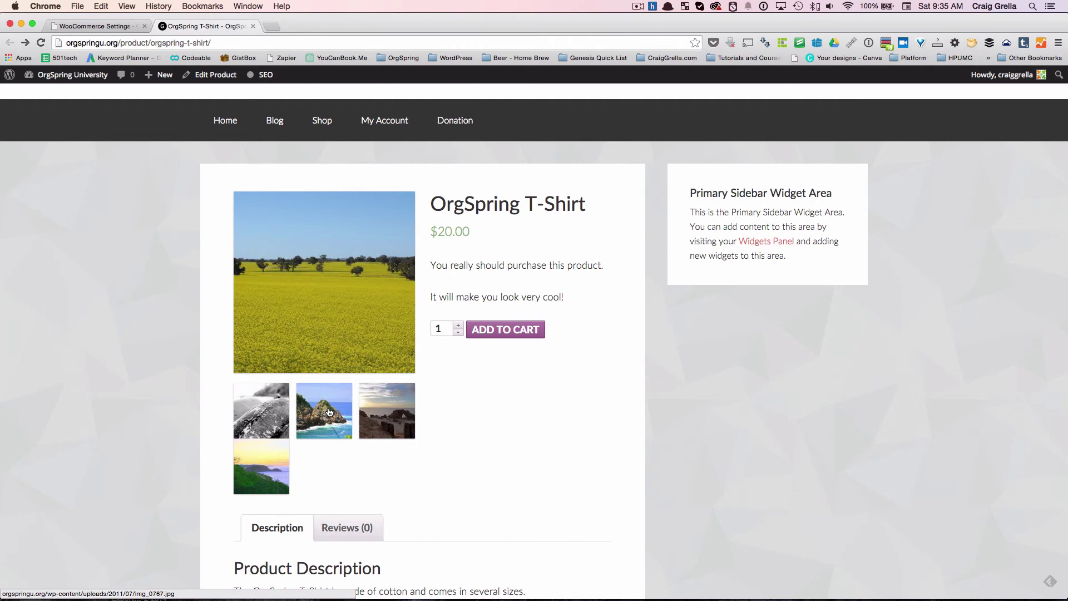
scroll(330, 412, "down", 1)
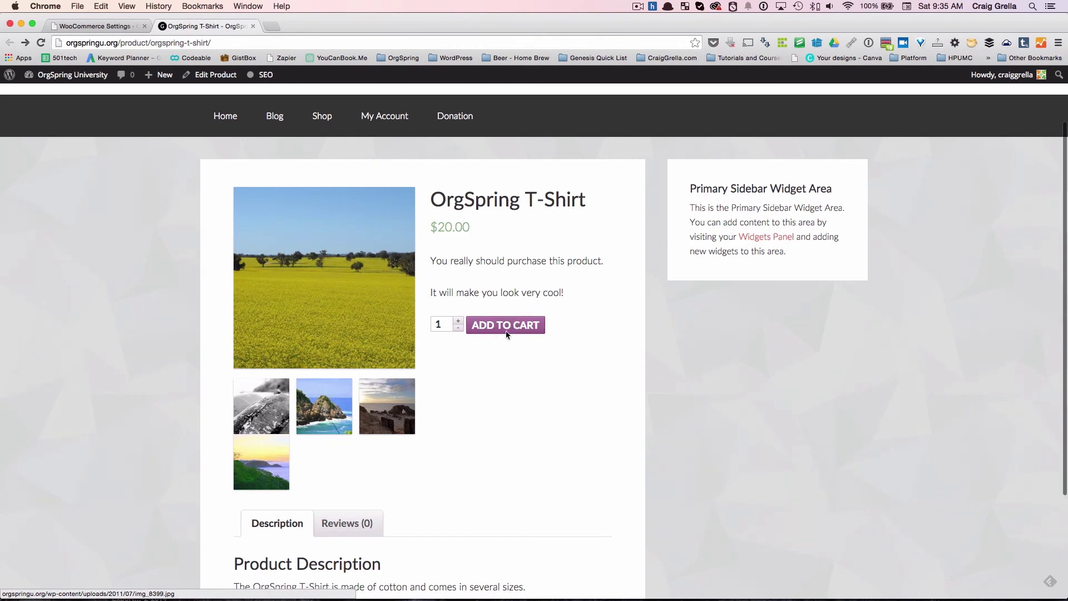
scroll(492, 372, "down", 2)
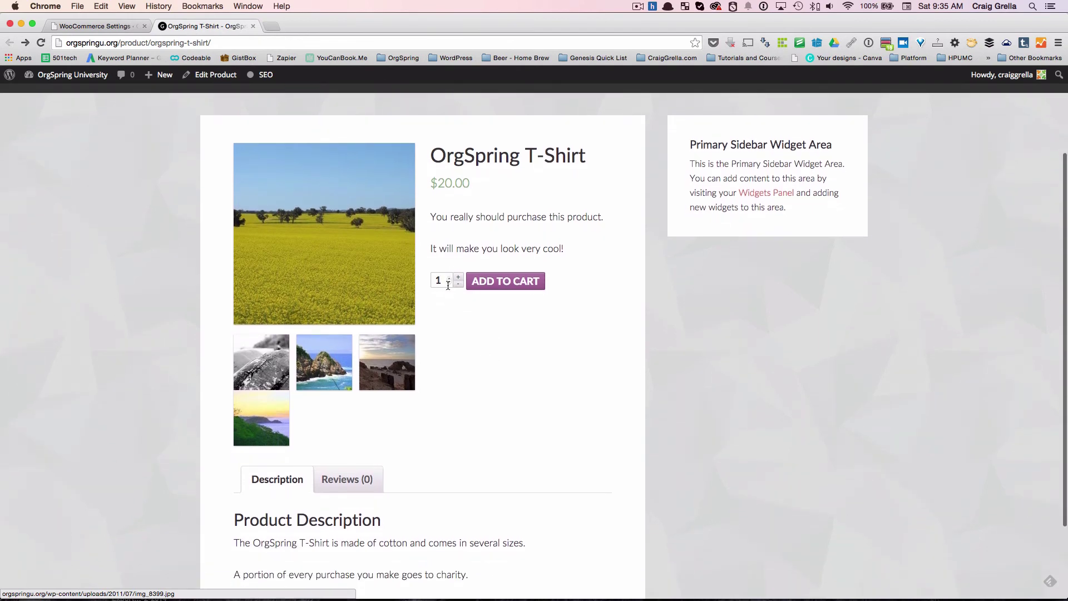
scroll(461, 348, "down", 5)
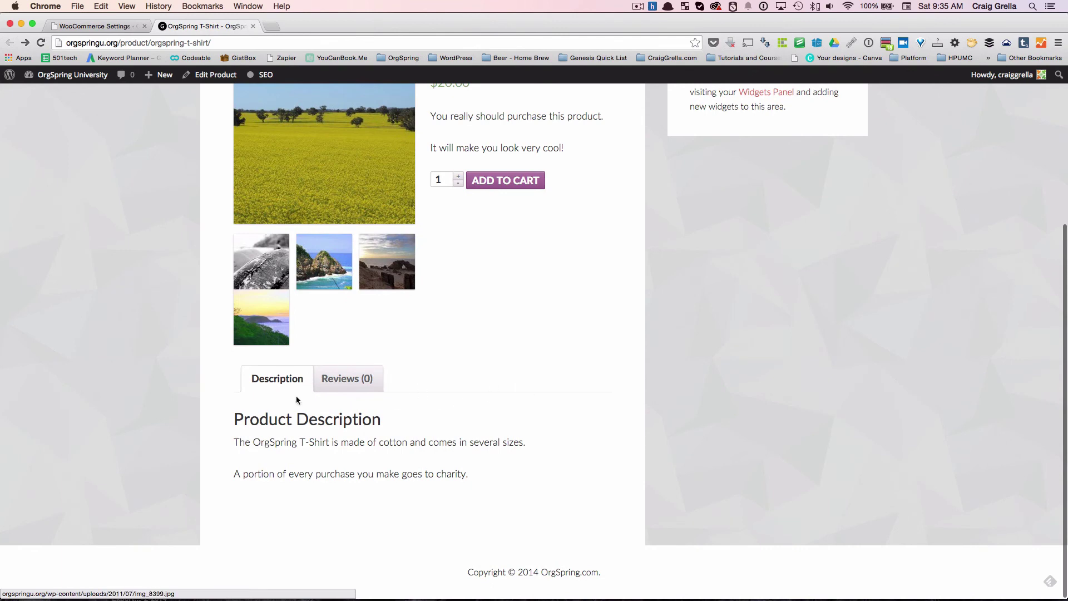
scroll(368, 359, "up", 5)
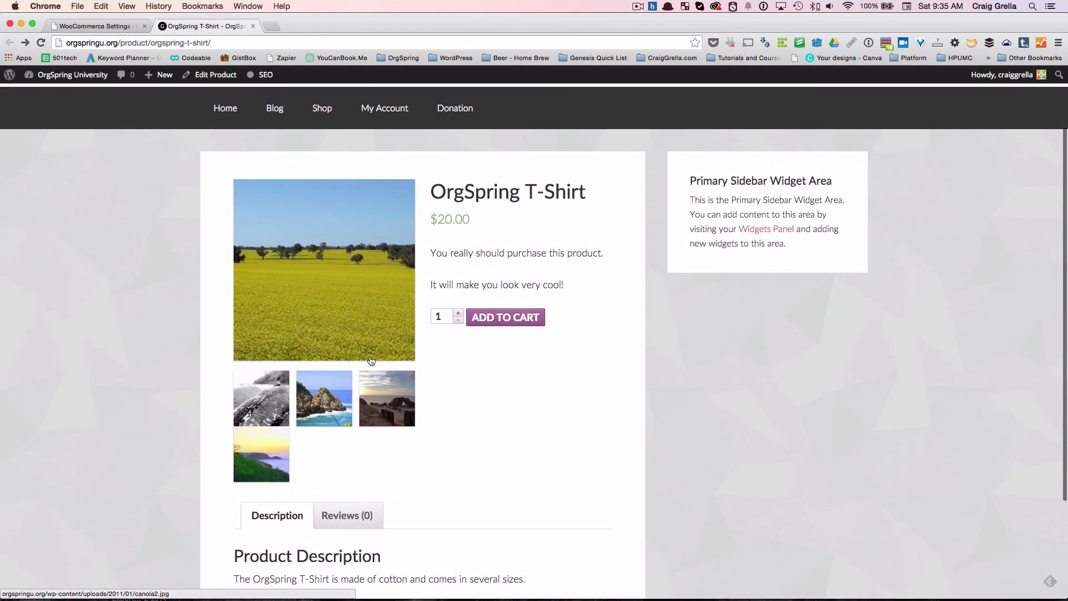